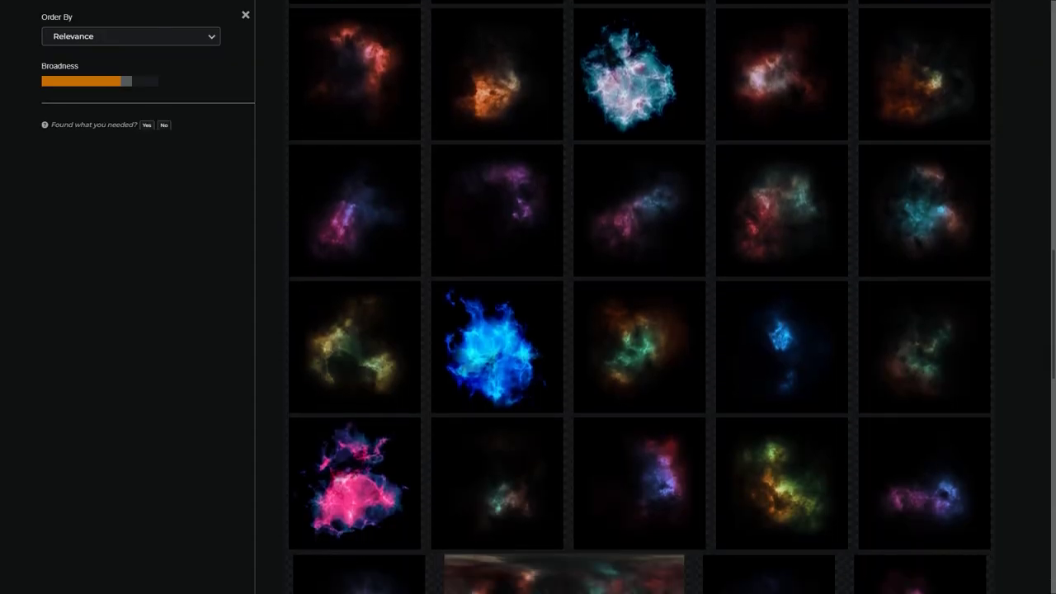
scroll(639, 298, down, 5)
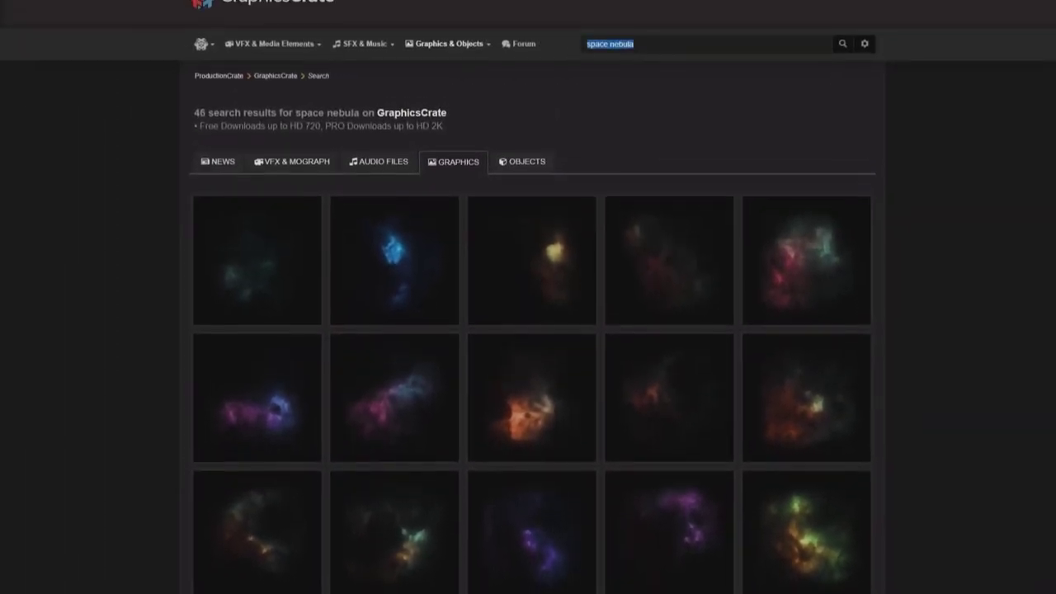
Step: Search ProductionCrate for 'purple nebula'
text(purple nebula)
key(Return)
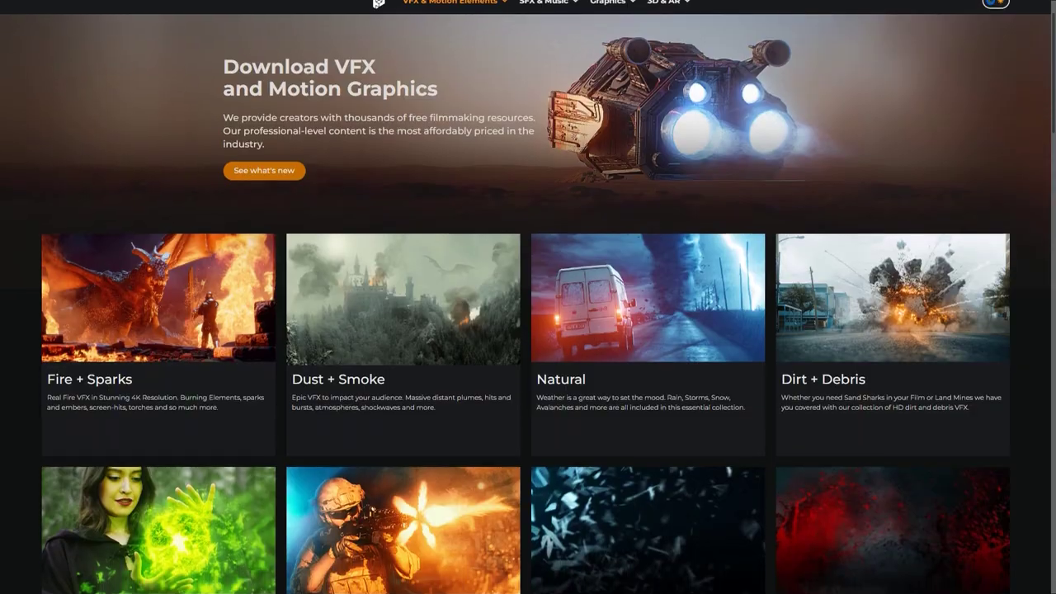
Step: Scroll through the VFX, Sound FX, 3D Models and Scripts results
scroll(528, 297, down, 3)
scroll(528, 297, down, 2)
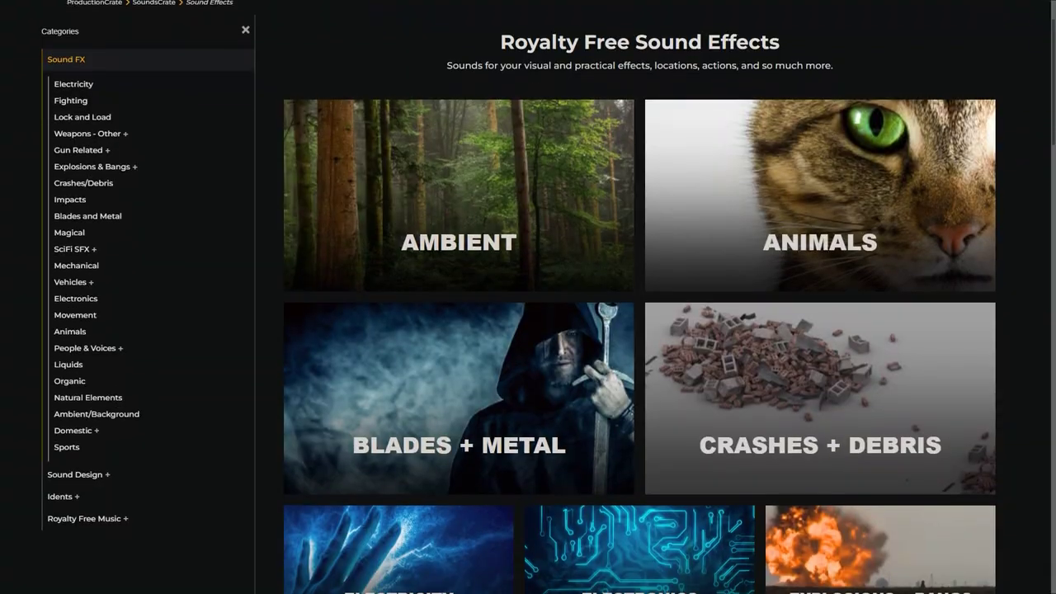
scroll(639, 297, down, 1)
scroll(639, 297, down, 1)
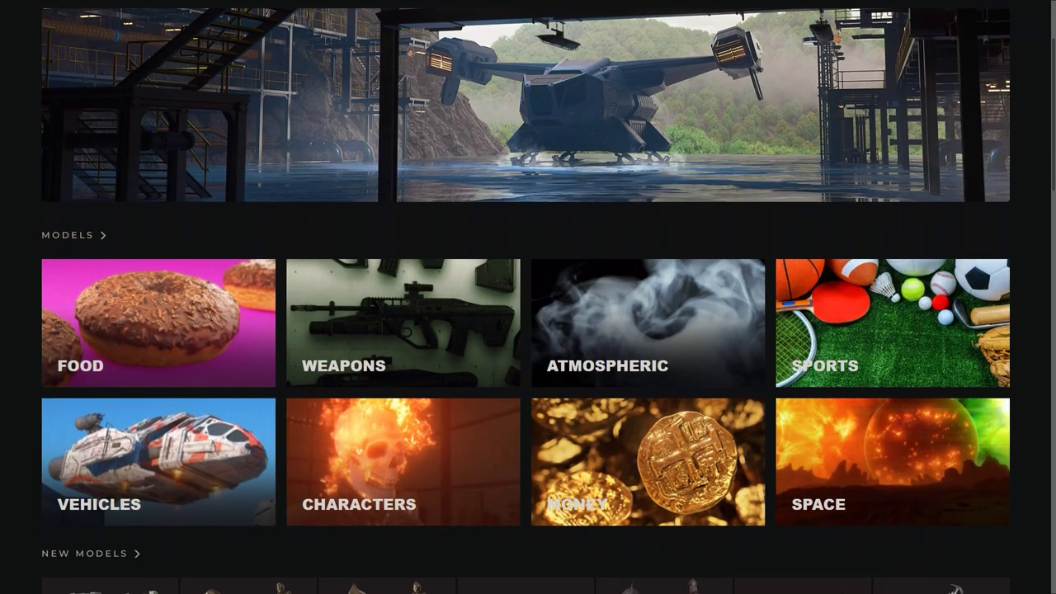
scroll(528, 297, down, 2)
scroll(528, 297, down, 4)
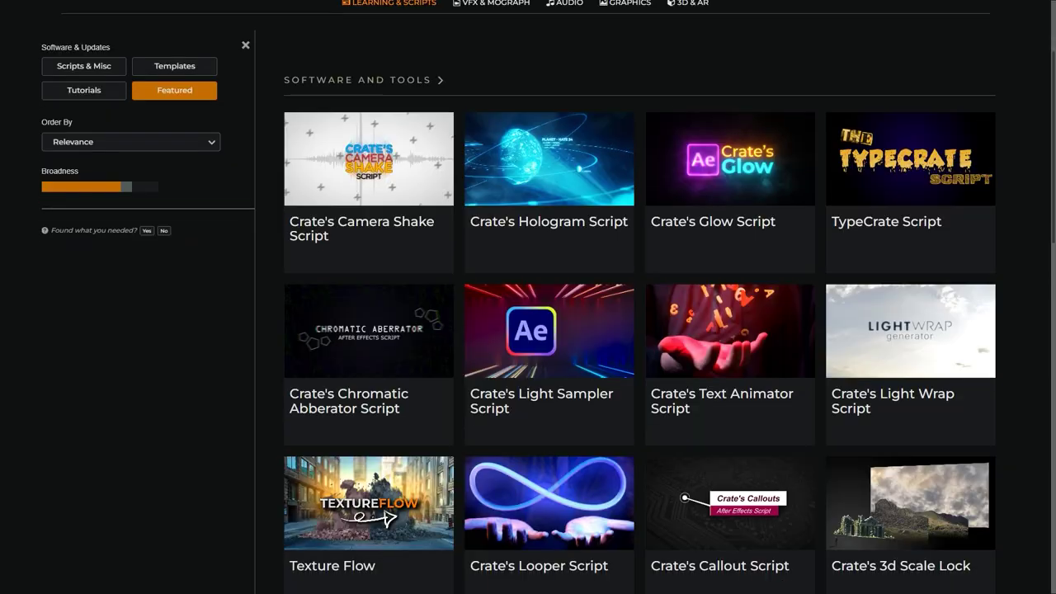
scroll(640, 297, down, 5)
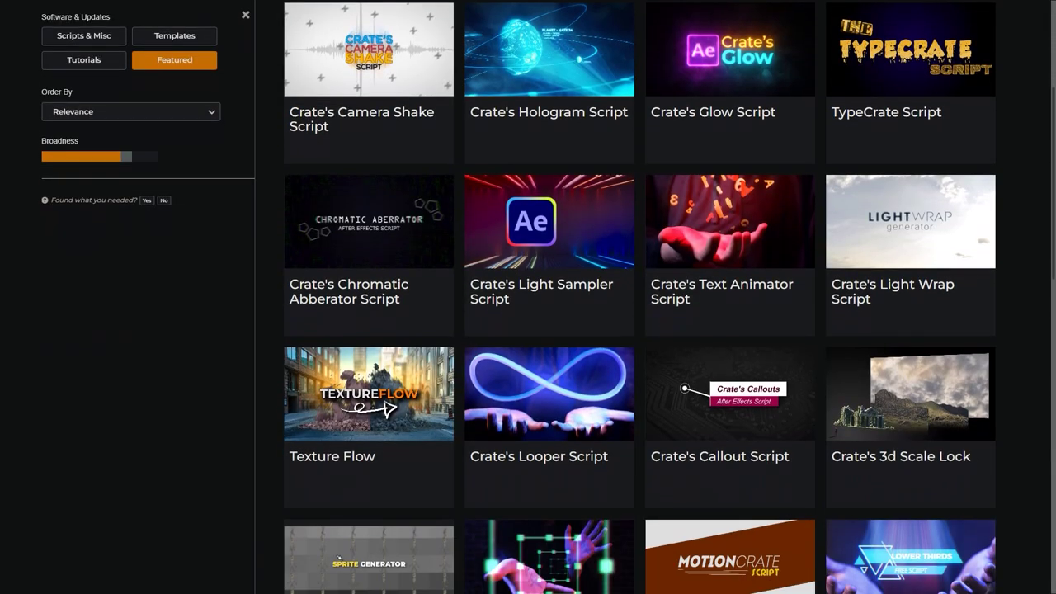
scroll(640, 297, down, 4)
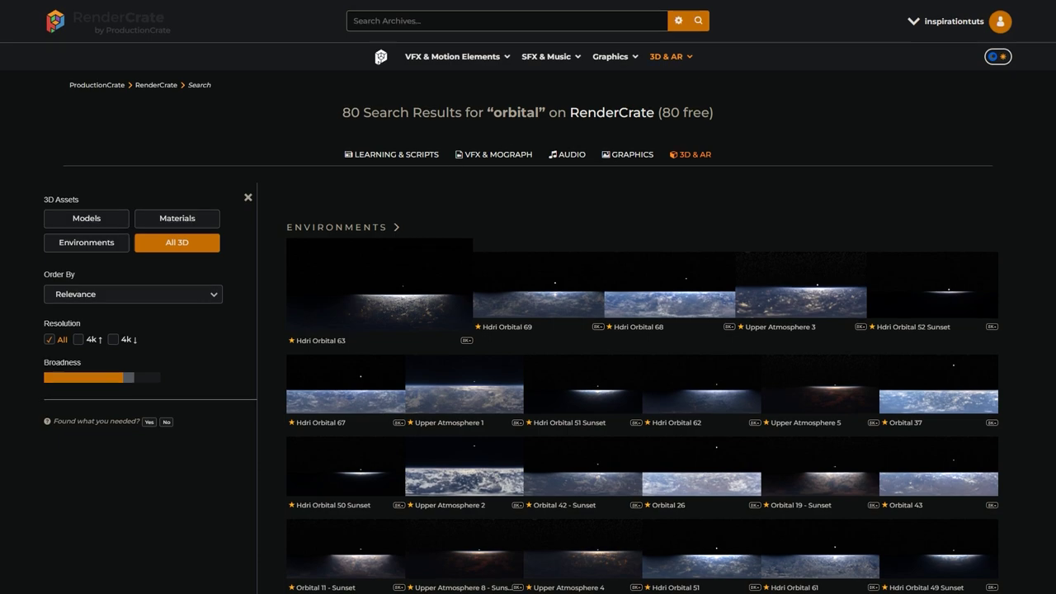
Step: Scroll the orbital results to review Hdri Orbital 67, then bring up the 3D & AR categories
scroll(528, 297, down, 3)
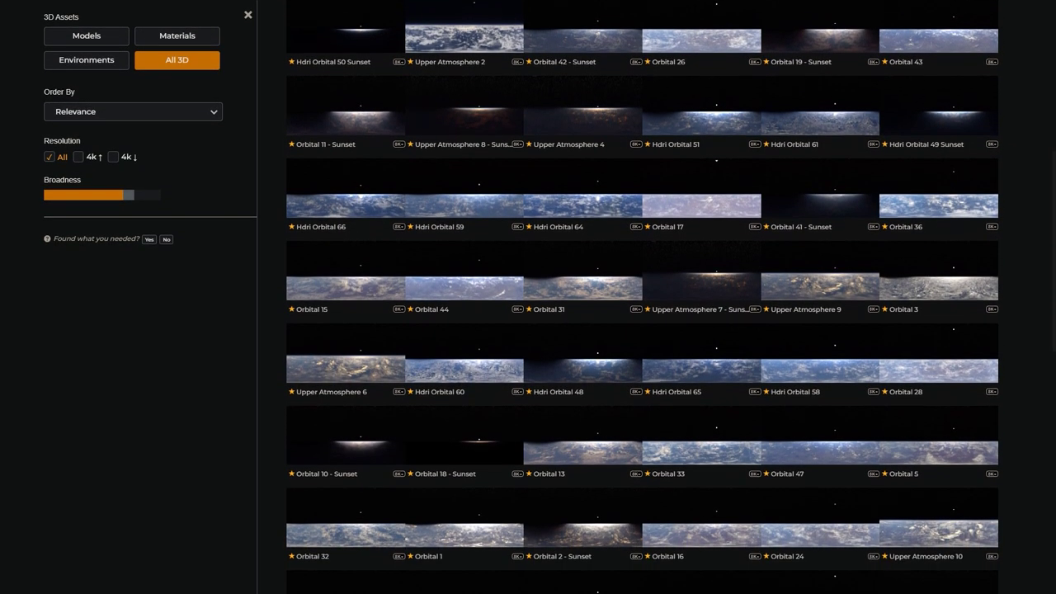
scroll(642, 297, down, 2)
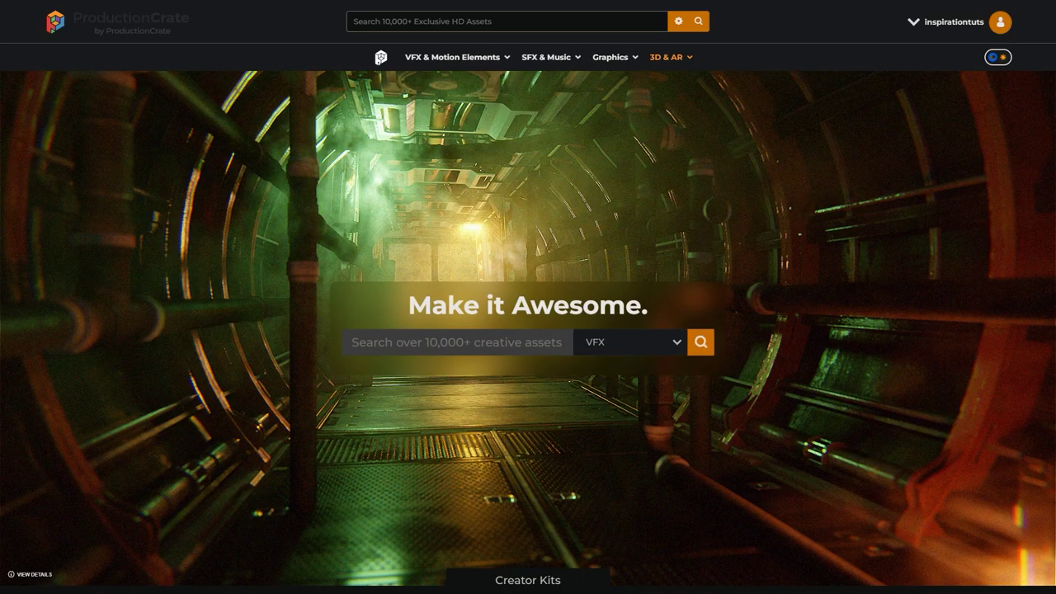
mouse_move(670, 56)
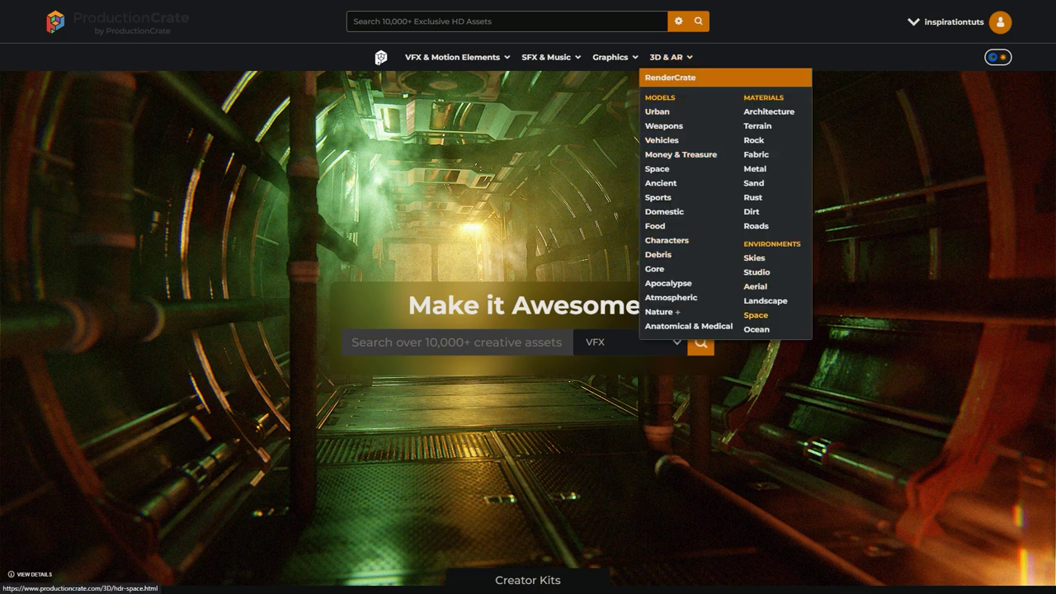
Step: Open the Space environments page under 3D & AR and scroll its orbital Earth HDRIs
click(756, 315)
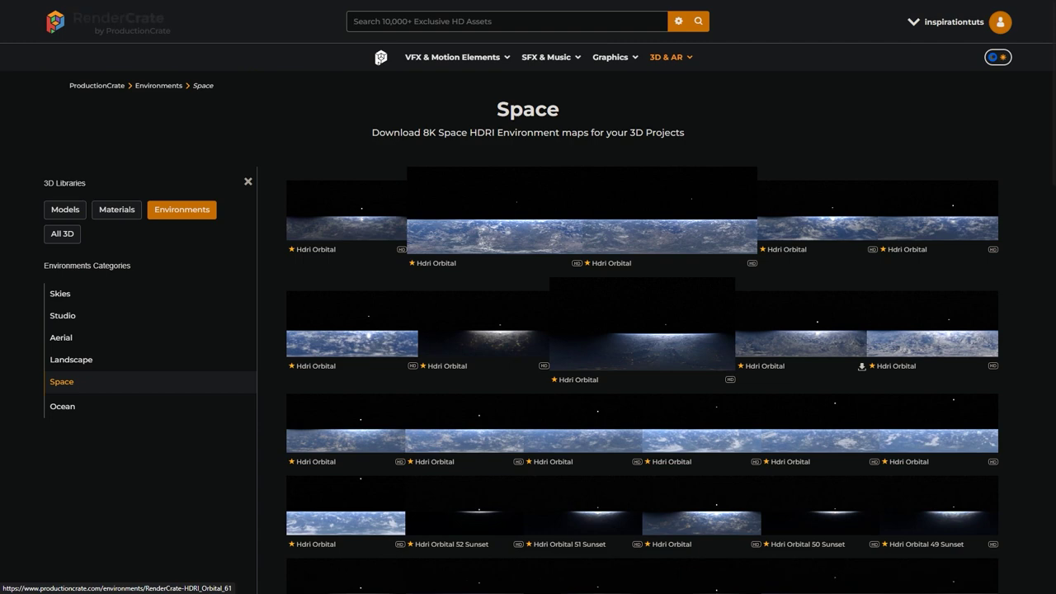
scroll(642, 371, down, 5)
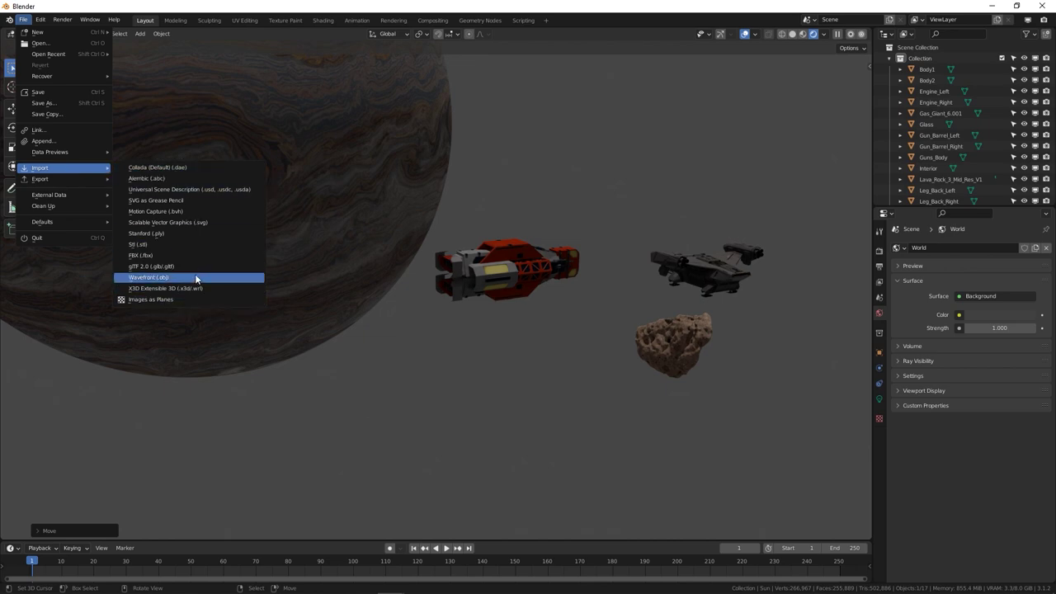
Step: Import the warship OBJ, move it along X, and select its glass material slot
click(205, 278)
double_click(232, 200)
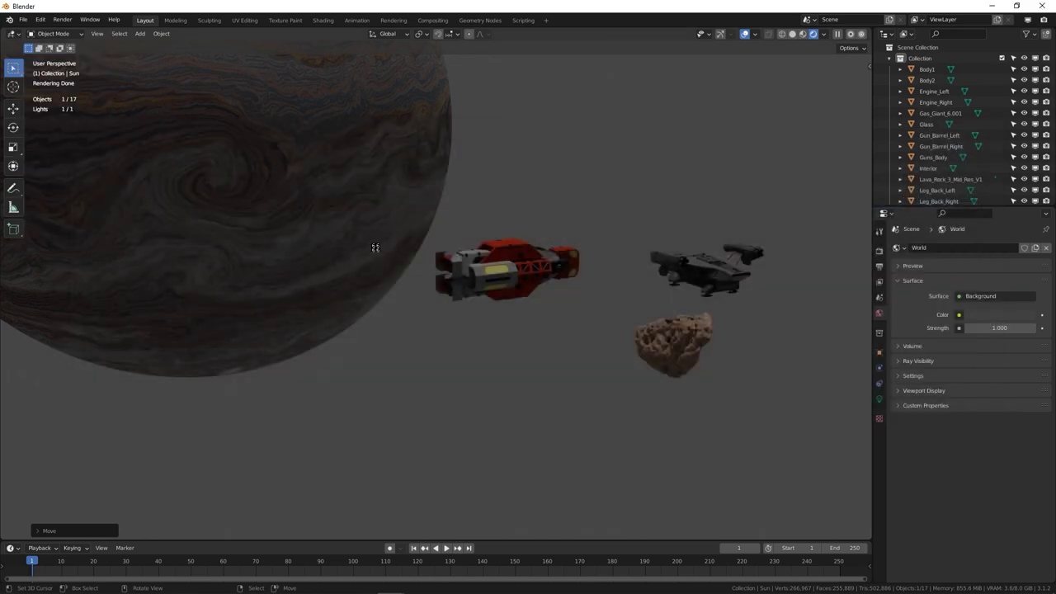
key(g)
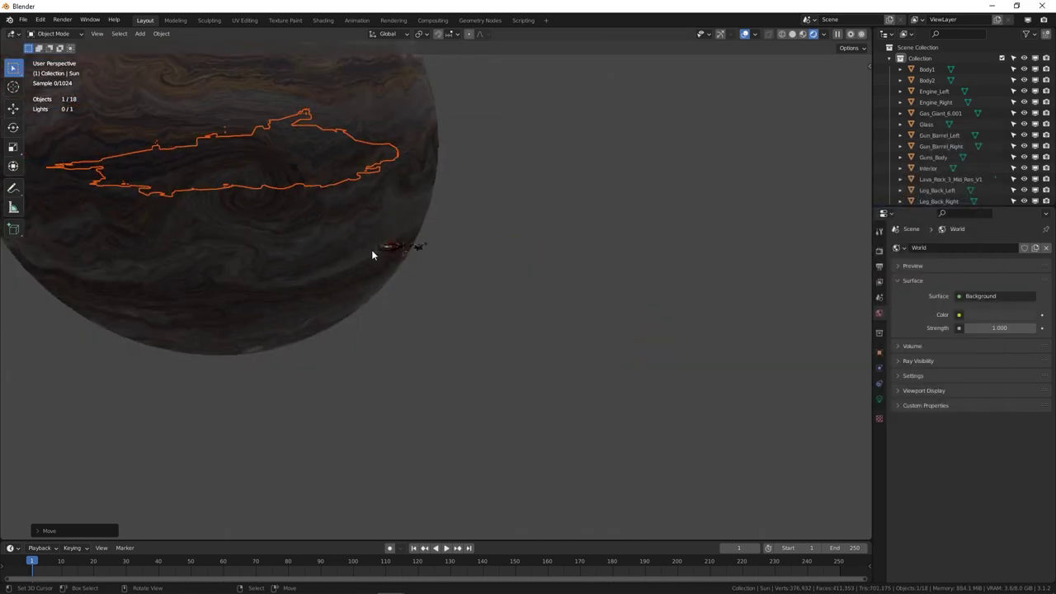
key(x)
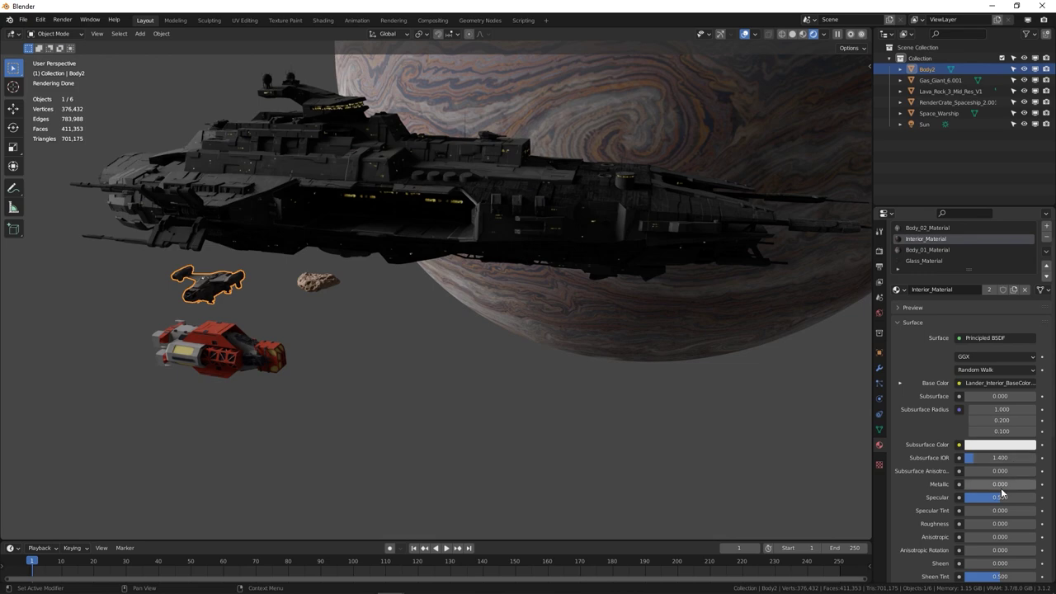
click(923, 260)
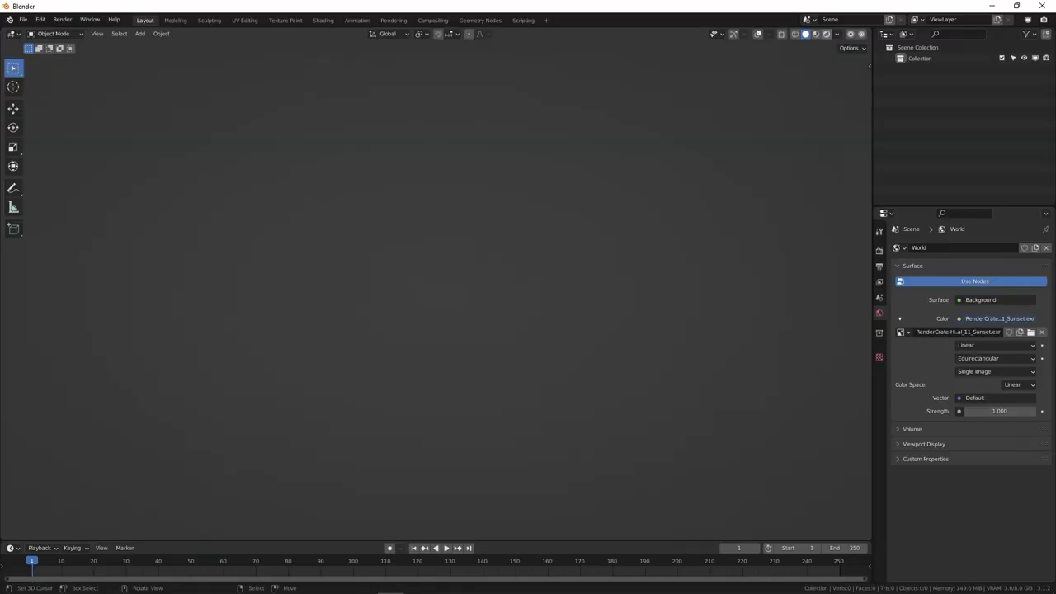
Step: In rendered view, move the gas giant above Earth's horizon and scale it to 753.809
key(z)
middle_drag(237, 161, 559, 117)
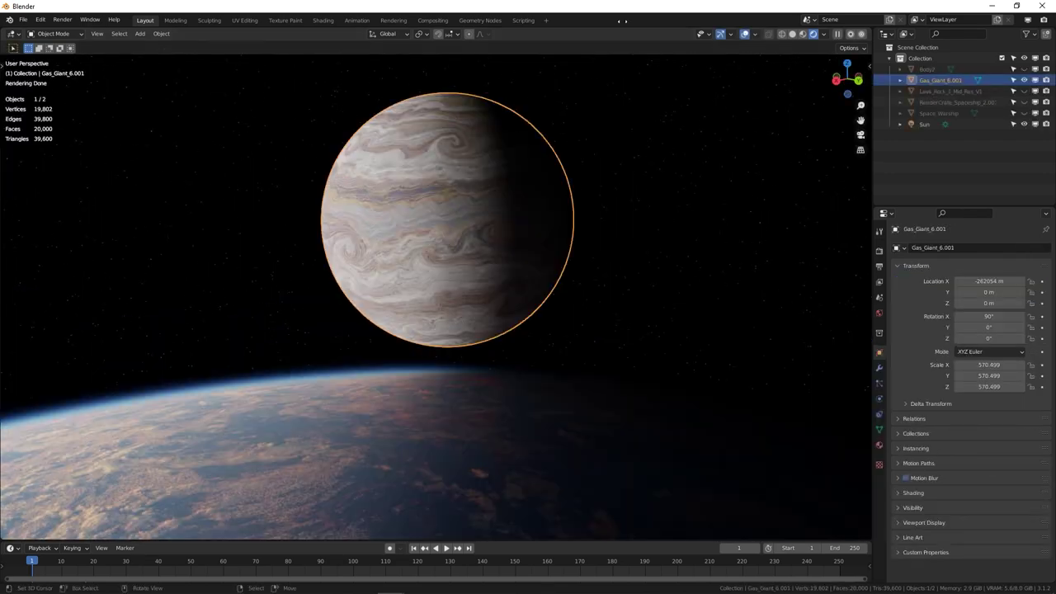
key(g)
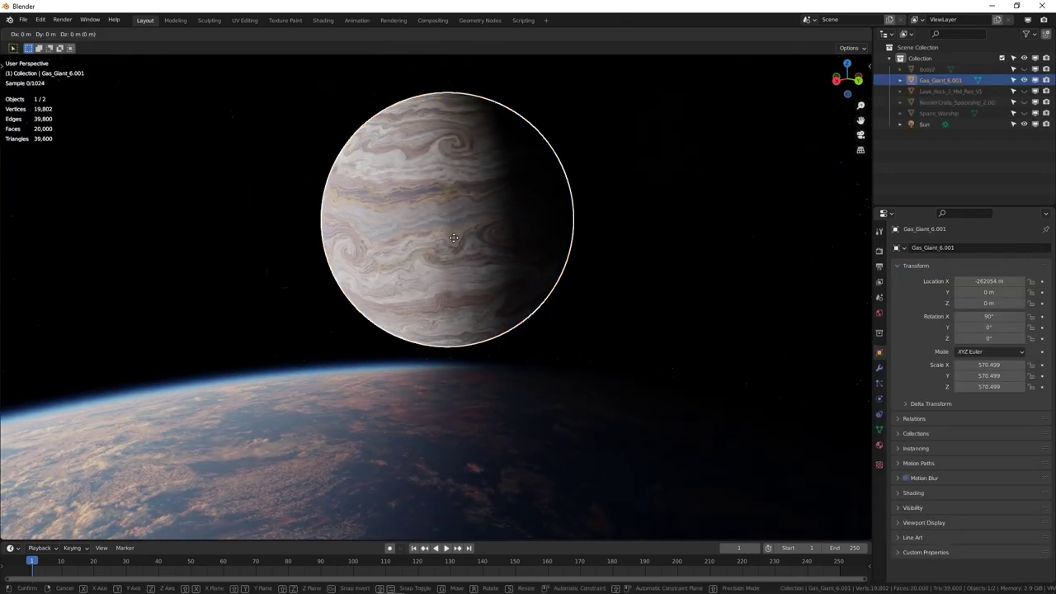
click(471, 248)
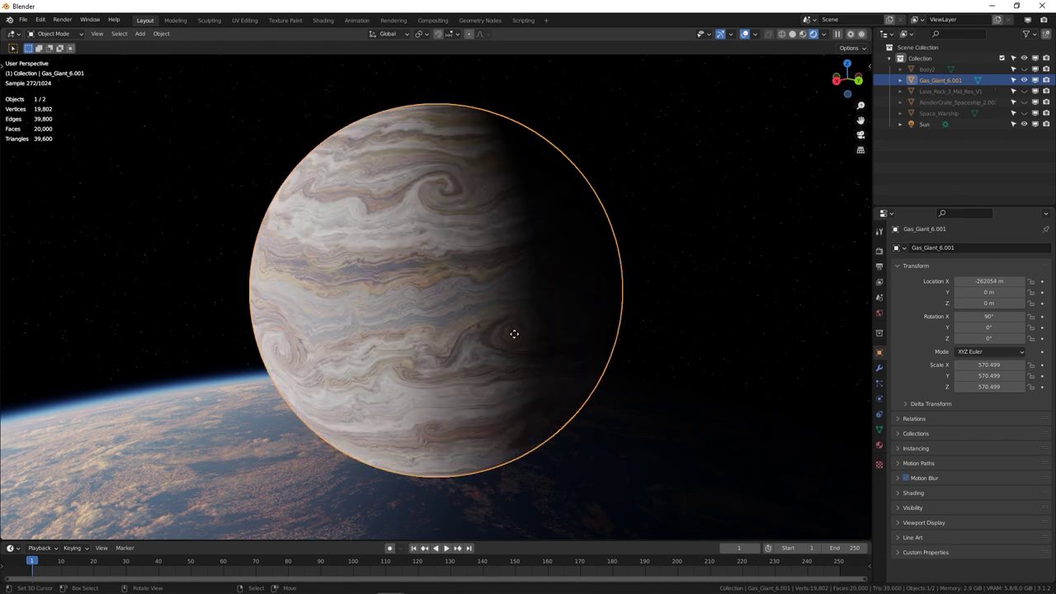
key(s)
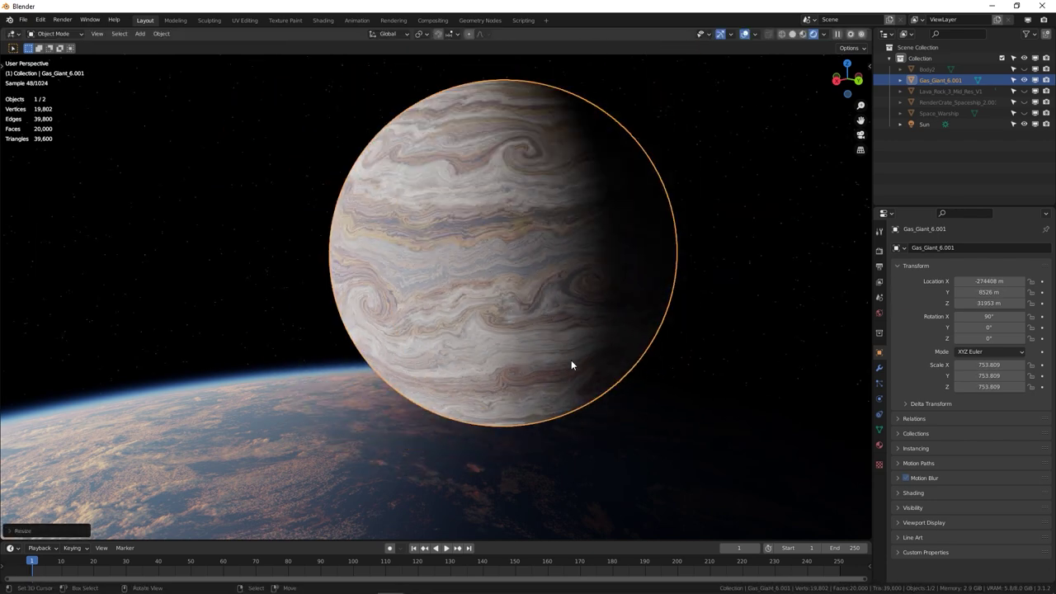
click(571, 360)
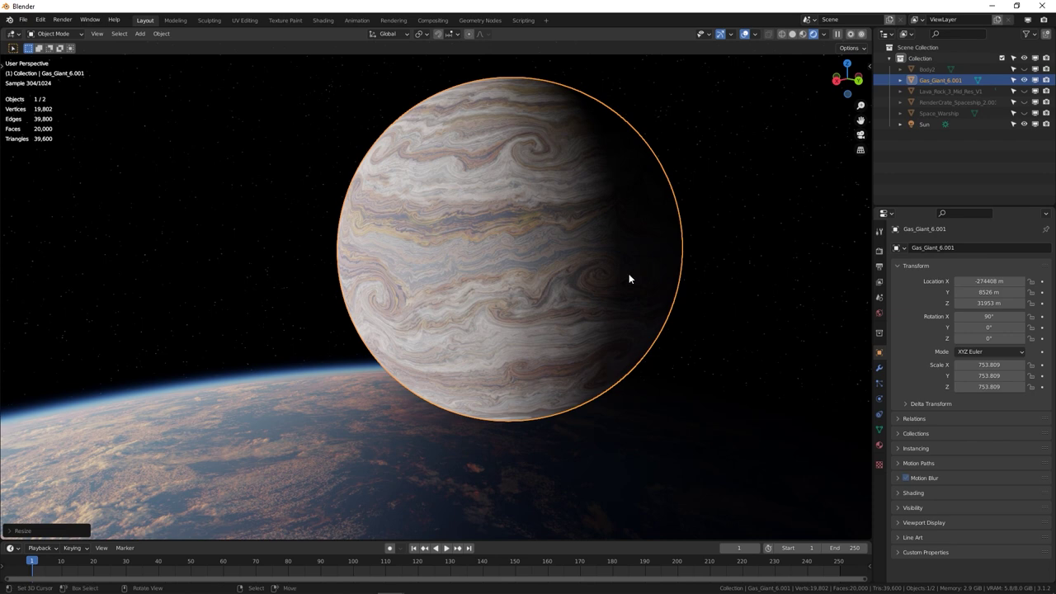
scroll(589, 293, up, 2)
scroll(589, 294, down, 8)
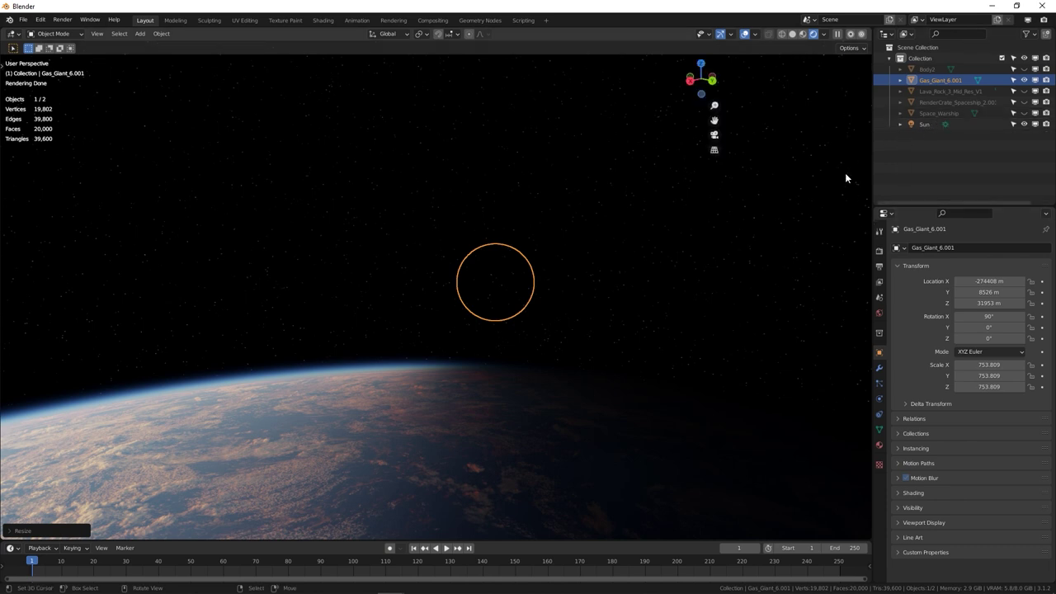
Step: In the side panel's View tab, raise Clip End to 10000000 m
key(n)
click(864, 110)
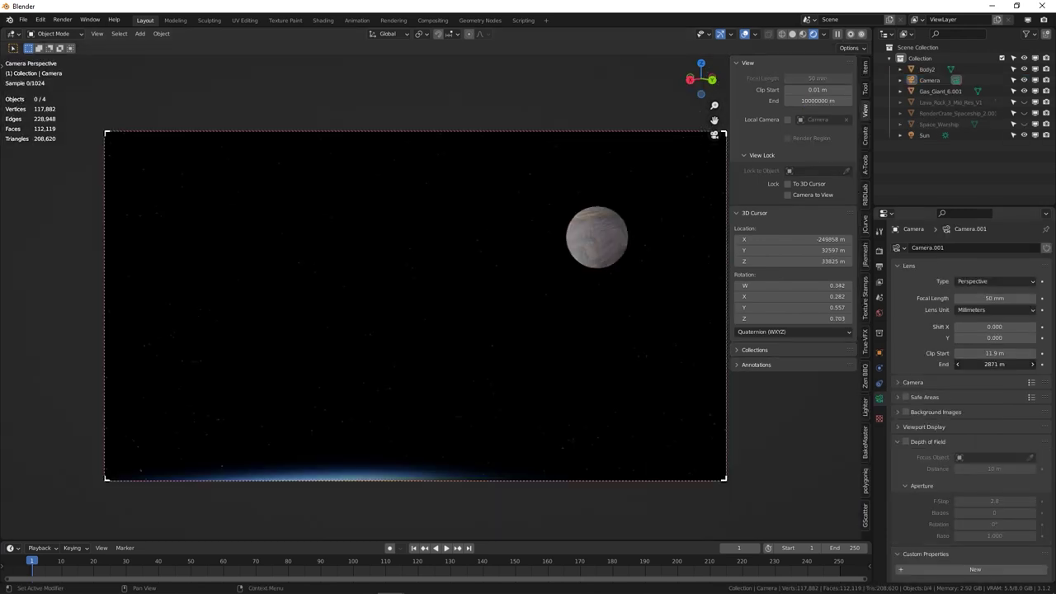
drag(995, 363, 1044, 364)
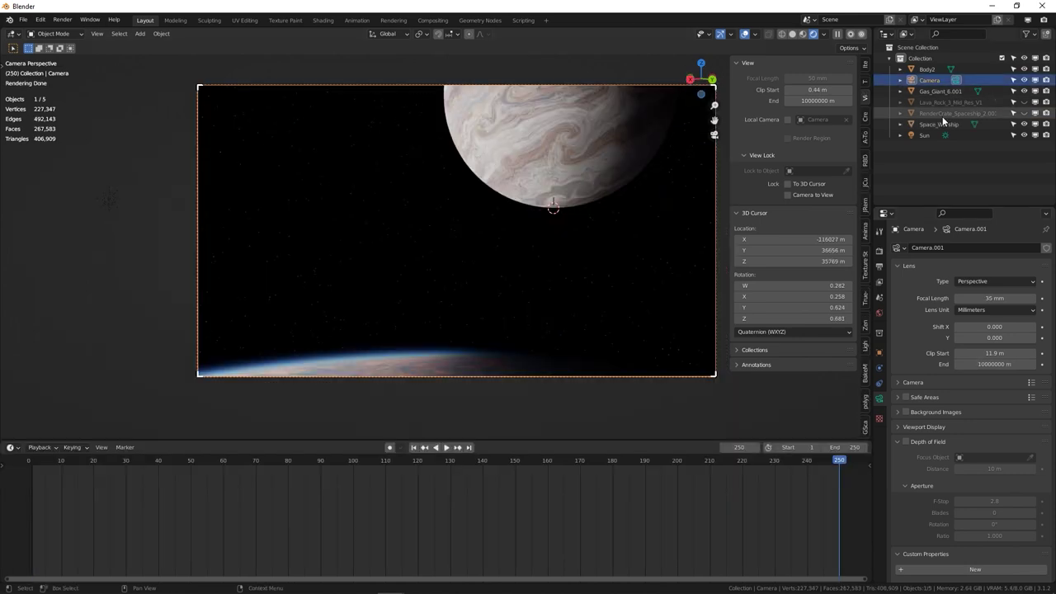
Step: Resize Space_Warship, then keyframe the camera's location and rotation at frame 250
click(941, 123)
key(s)
click(582, 307)
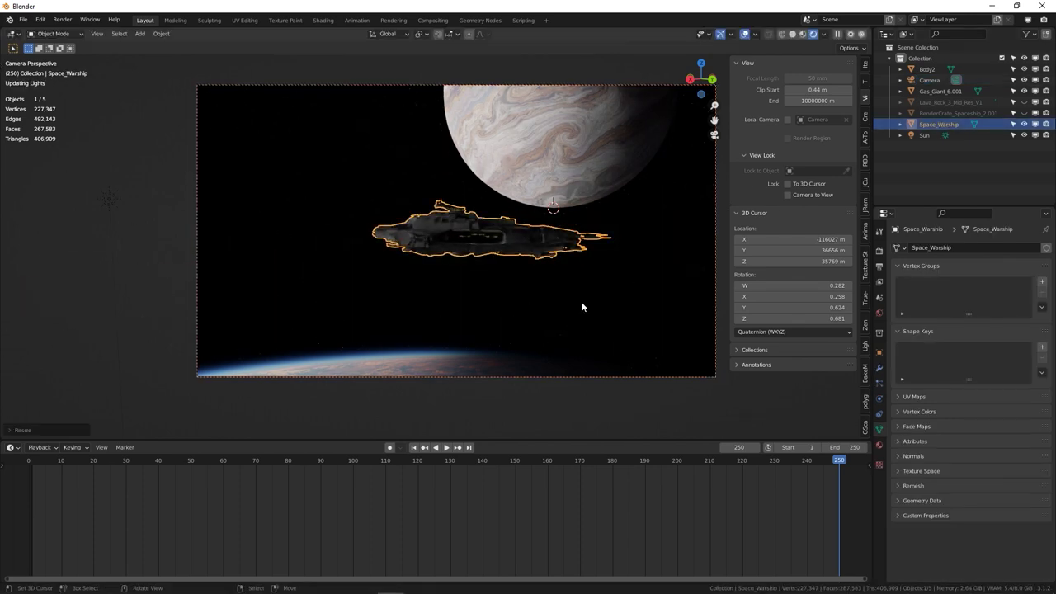
click(467, 376)
key(i)
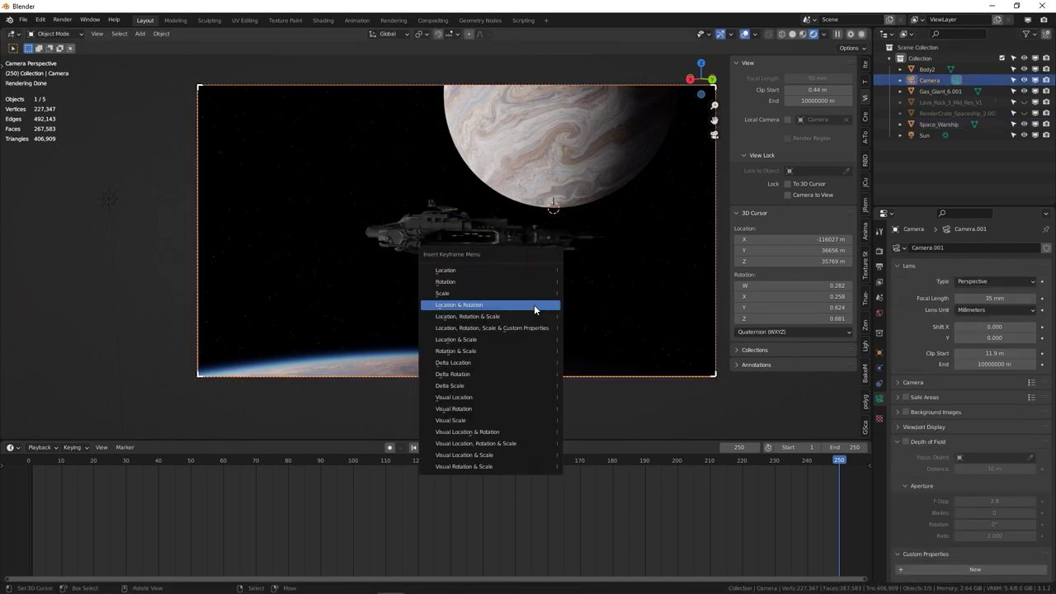
click(534, 305)
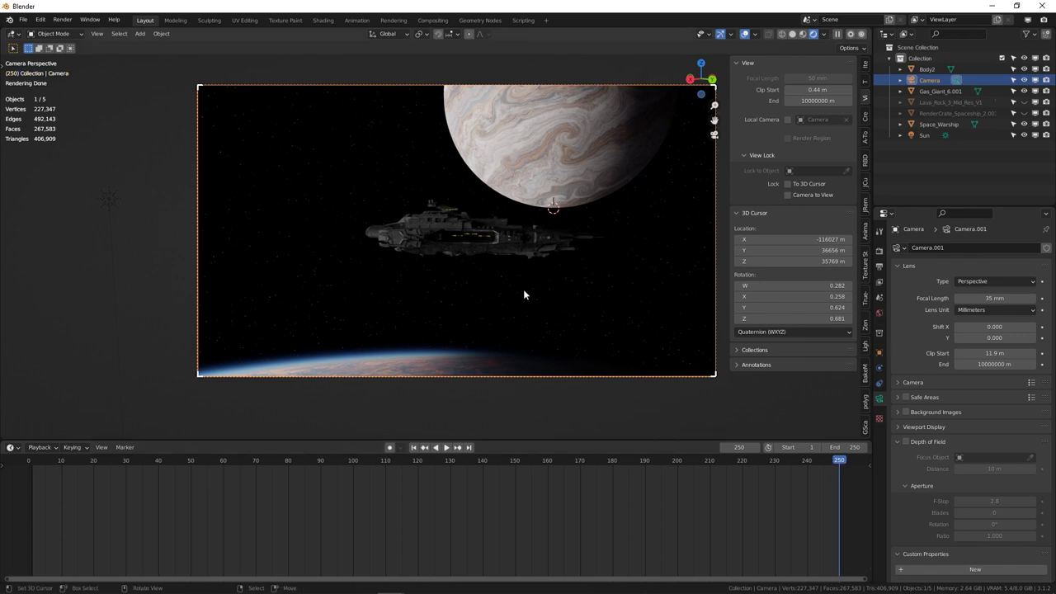
Step: At frame 1, pull the camera back, tilt it, and keyframe its location and rotation
key(Escape)
key(g)
key(x)
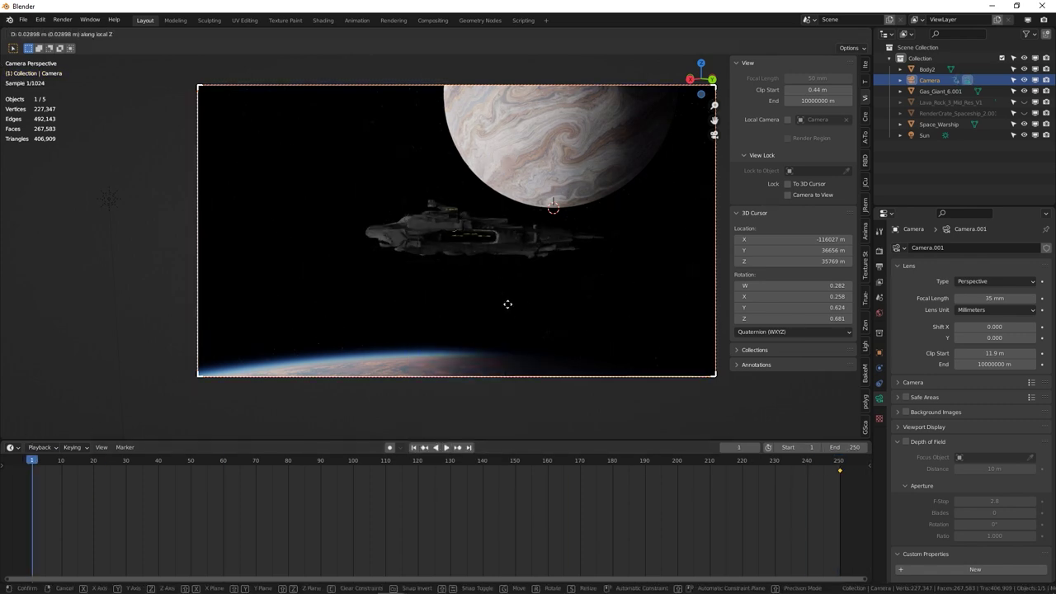
mouse_move(764, 216)
click(782, 283)
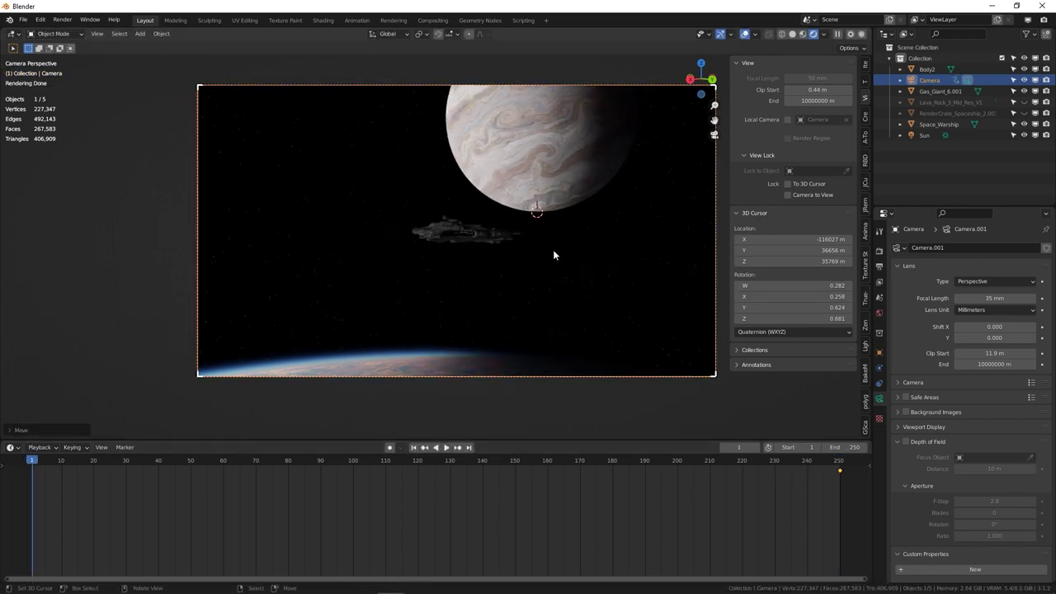
mouse_move(38, 464)
mouse_down()
mouse_move(777, 472)
mouse_move(20, 460)
mouse_up()
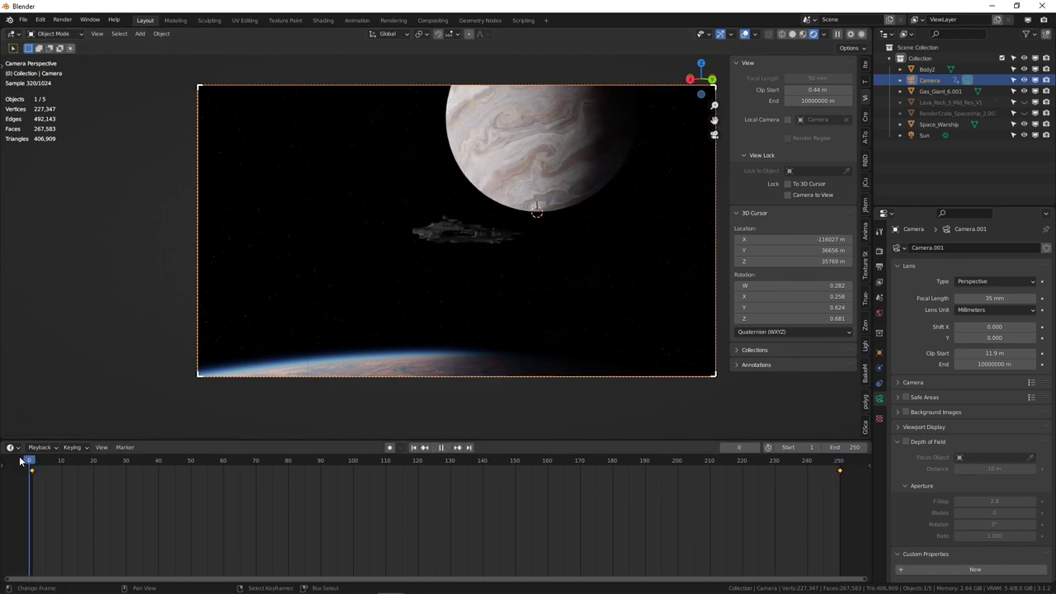
key(r)
click(565, 246)
key(i)
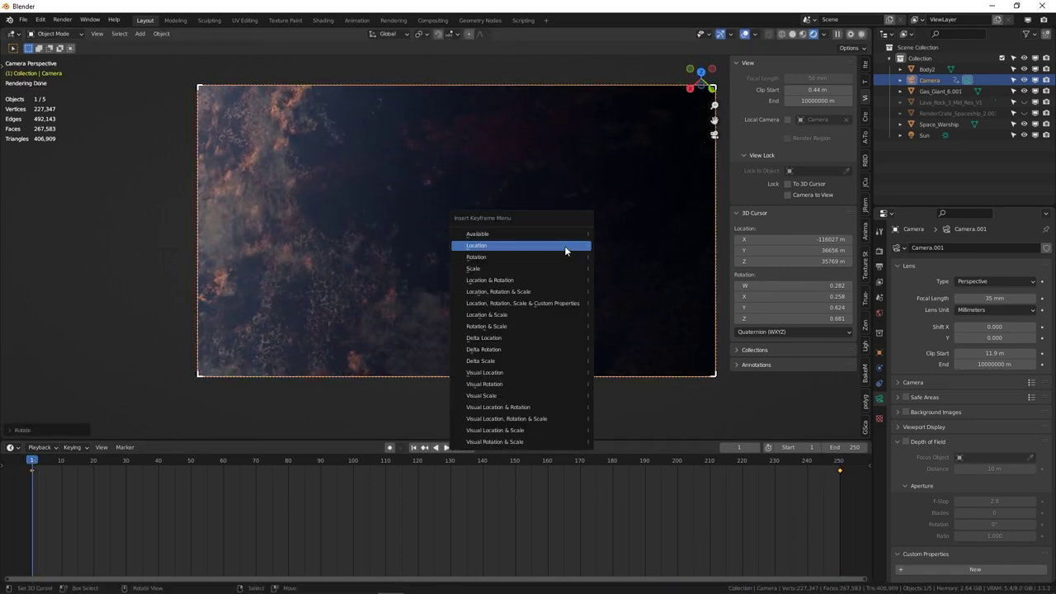
click(566, 280)
key(space)
key(space)
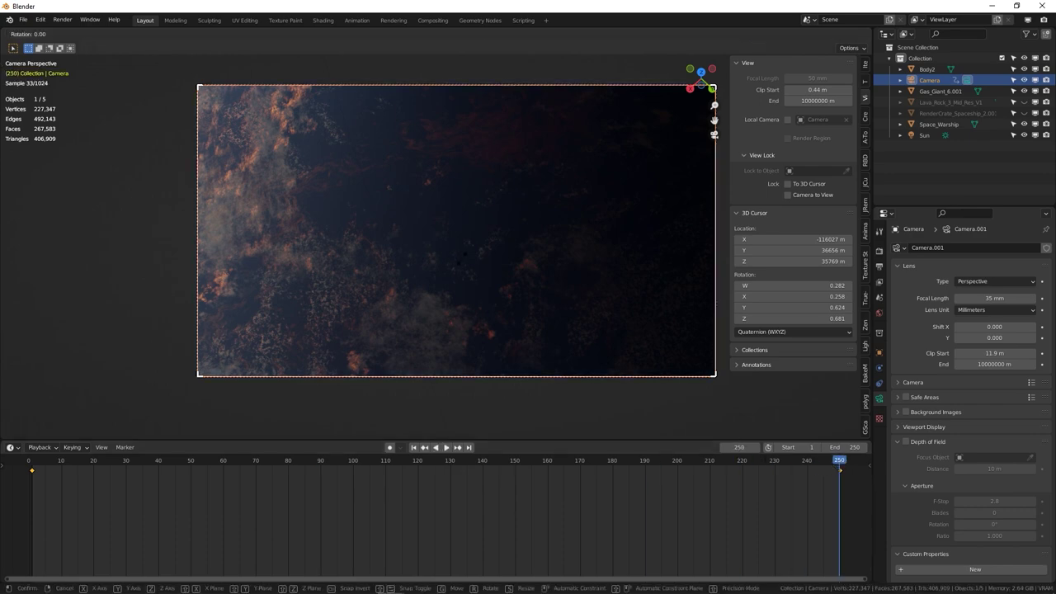
Step: Re-tilt the camera toward the warship and planets and insert another location/rotation keyframe
key(r)
click(482, 334)
key(r)
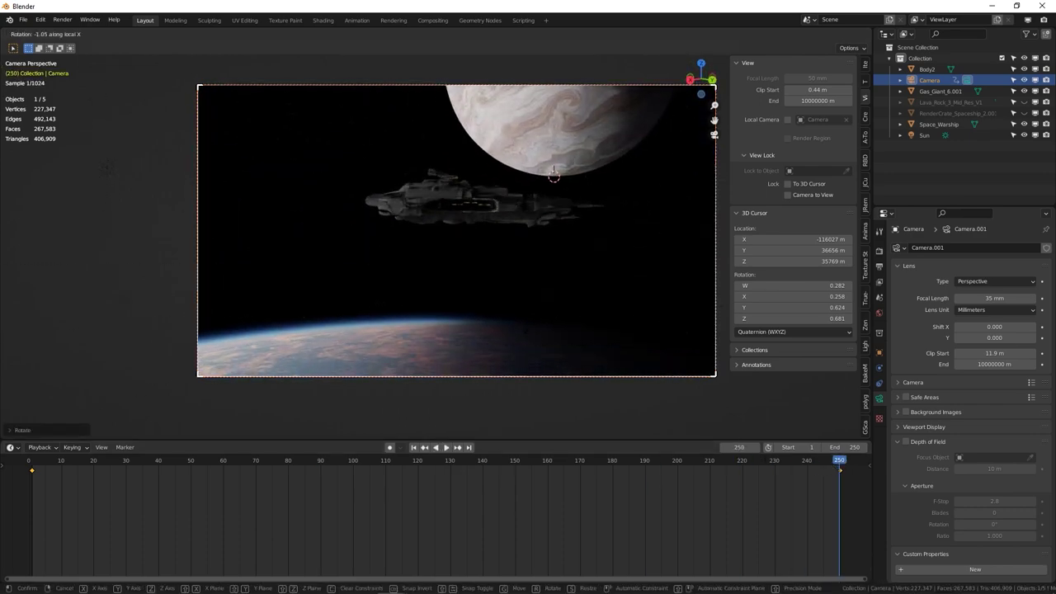
click(542, 312)
key(i)
click(561, 276)
Step: At frame 130, tilt the camera down toward Earth on local X and keyframe it
drag(854, 462, 451, 461)
key(r)
key(x)
key(x)
click(608, 304)
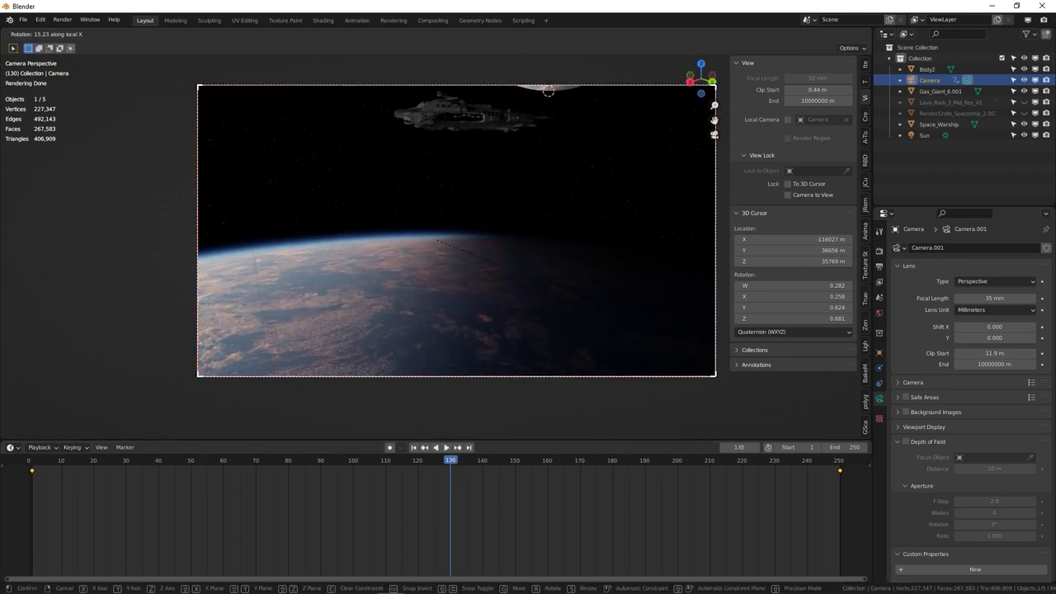
key(i)
click(608, 304)
Step: Play the camera animation from the start and check the shot around frame 235
key(shift+Left)
key(space)
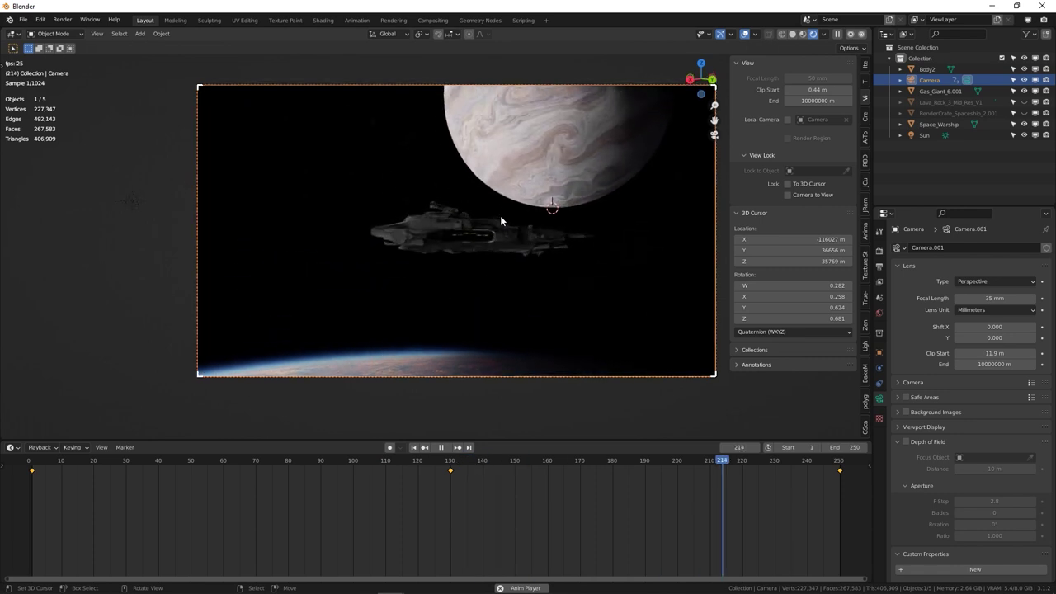
drag(71, 461, 804, 460)
click(791, 486)
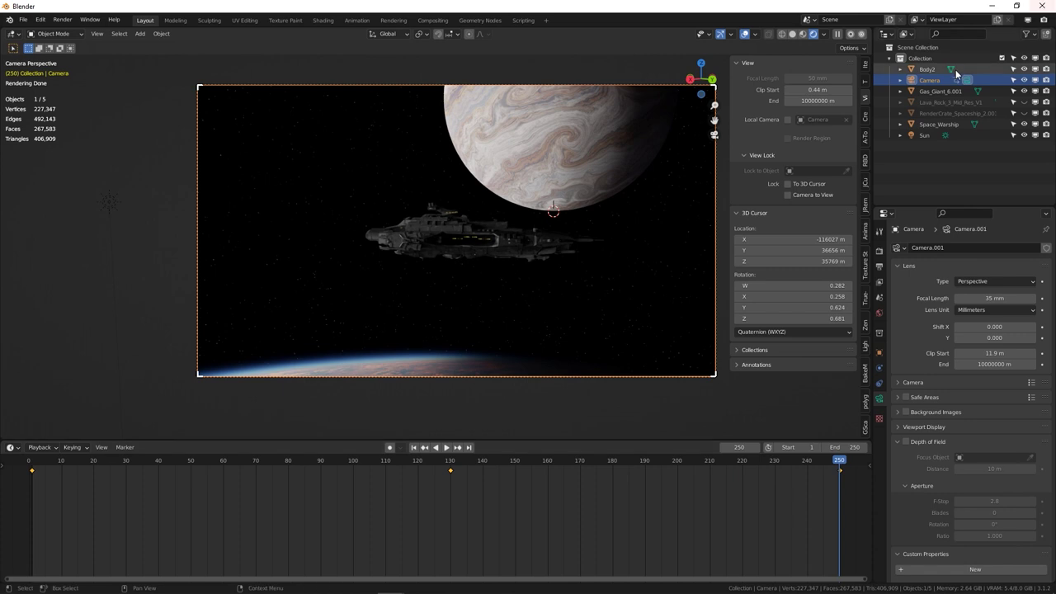
Step: Slide the warship along X, key its location, and preview the fleet near frame 237
scroll(492, 241, up, 3)
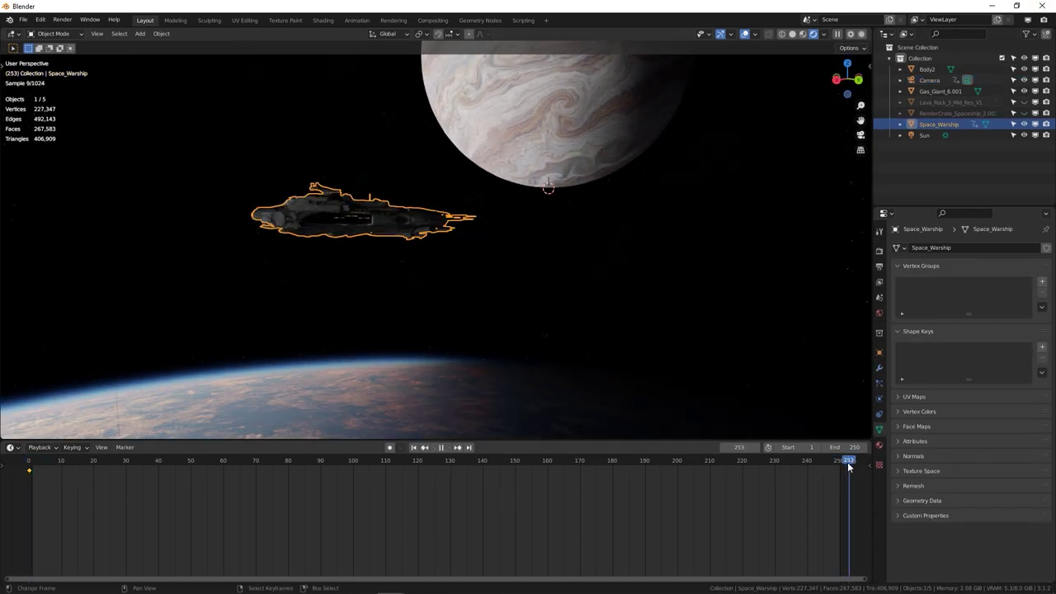
key(g)
key(x)
click(527, 253)
key(i)
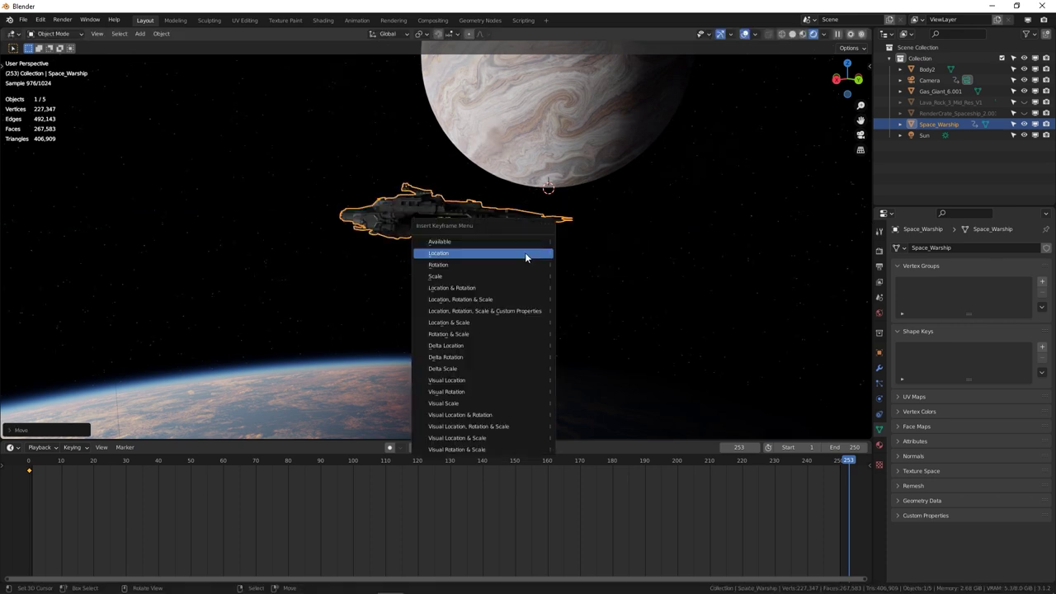
click(525, 252)
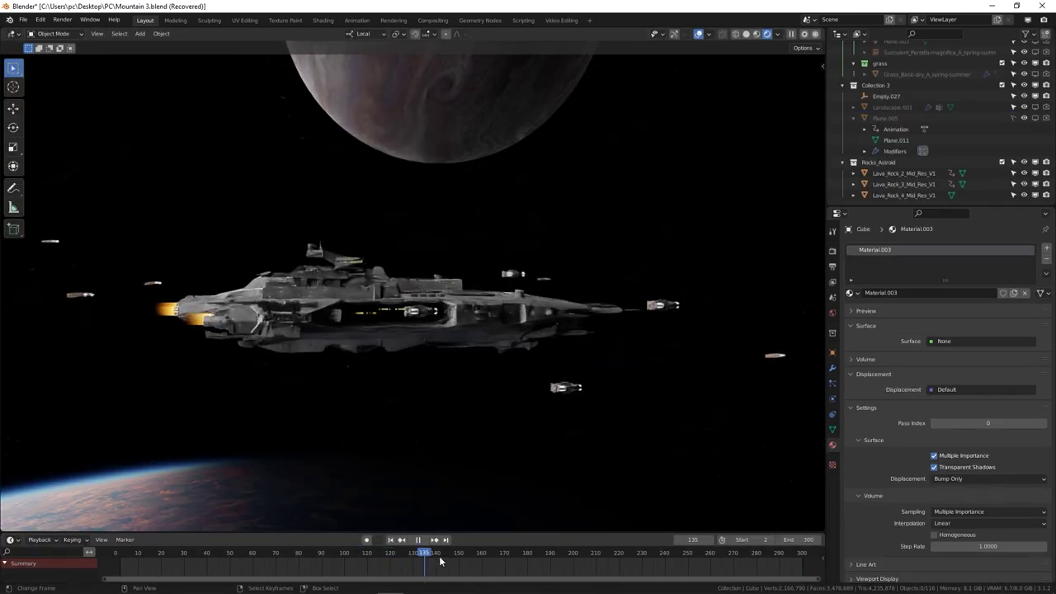
drag(440, 555, 395, 534)
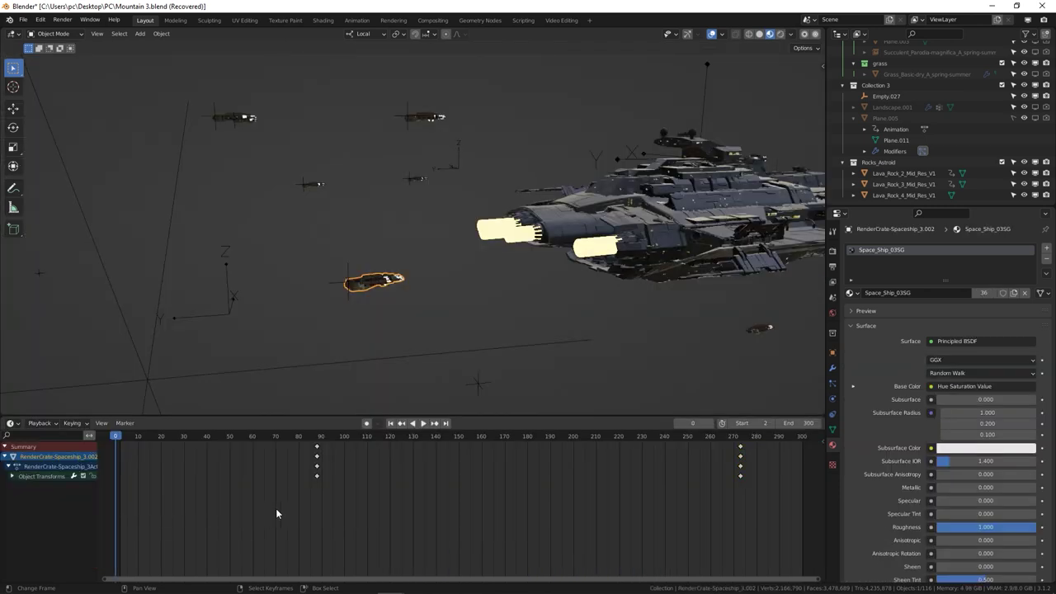
Step: In the Dope Sheet, shift two fighters' keyframe sets to earlier frames
drag(291, 506, 322, 456)
key(g)
click(220, 459)
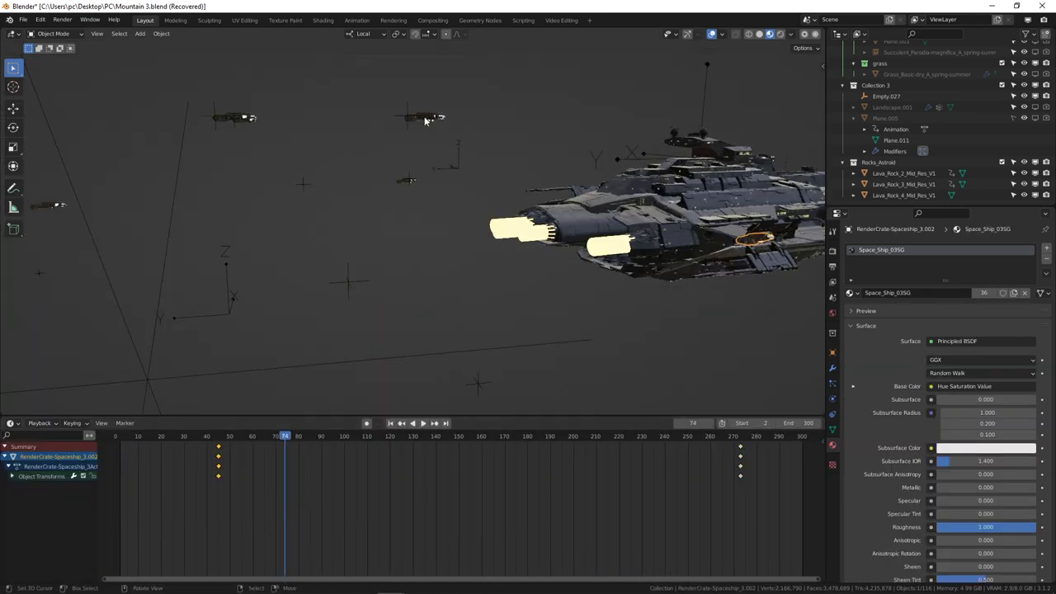
drag(442, 444, 446, 446)
drag(784, 514, 465, 443)
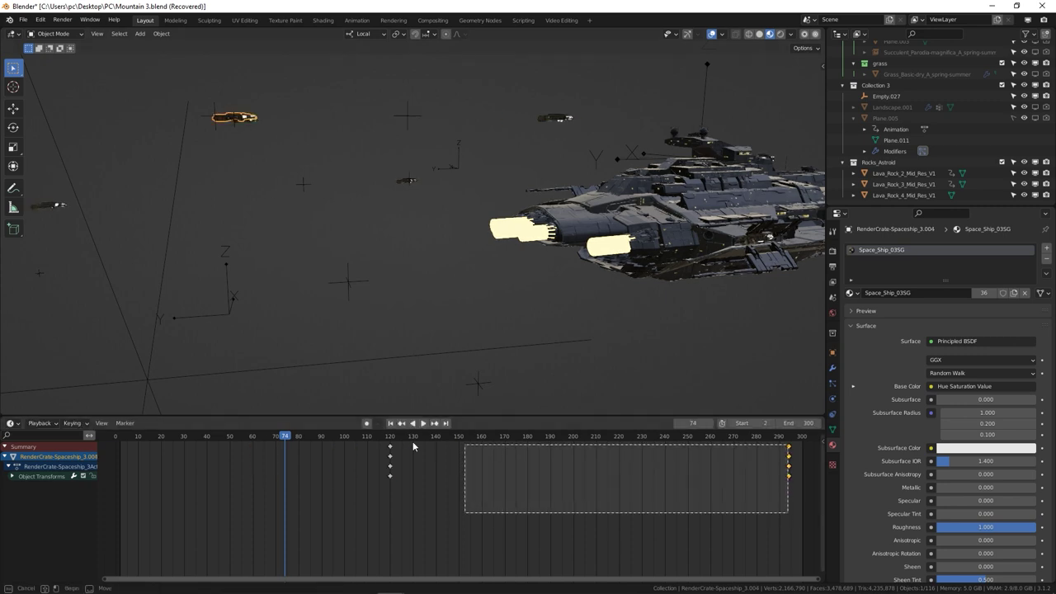
drag(799, 493, 667, 435)
key(g)
click(302, 446)
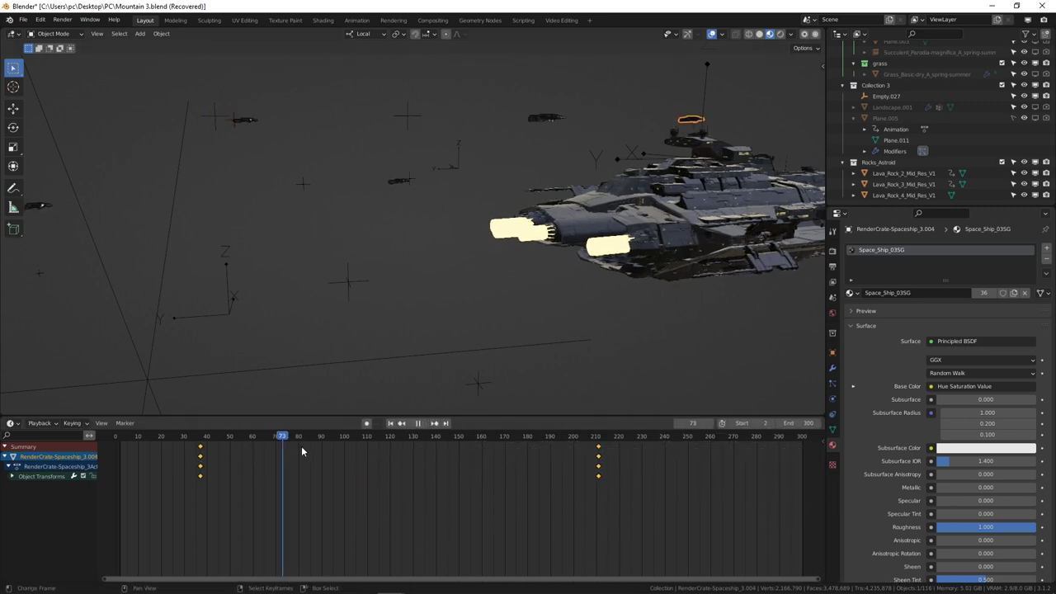
Step: Move RenderCrate-Spaceship_3.006's keyframes to about frame 136 and preview the pass
click(436, 435)
click(312, 436)
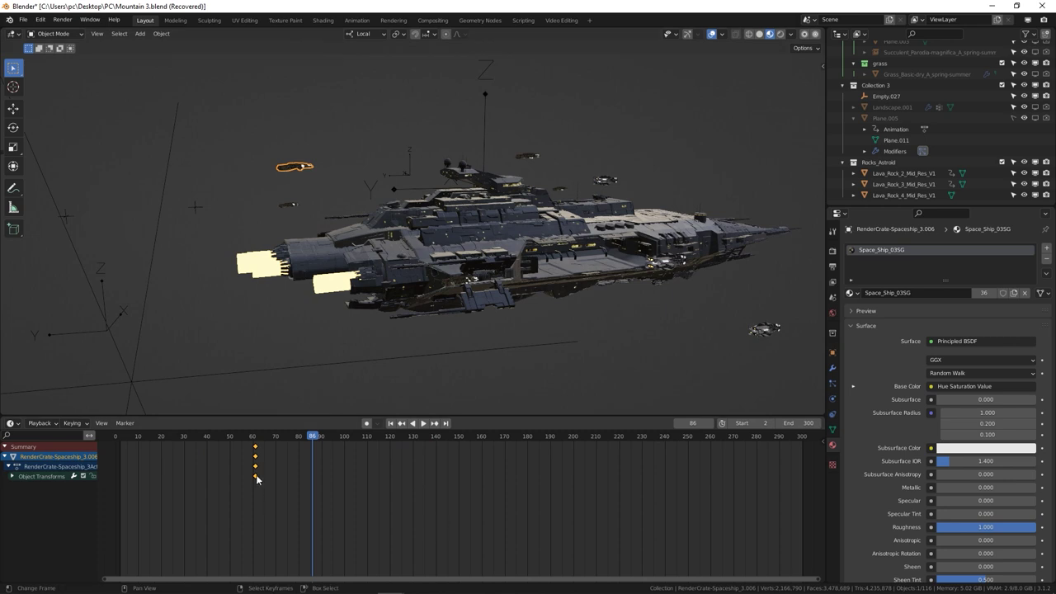
key(g)
click(434, 450)
mouse_move(434, 437)
mouse_down()
mouse_move(186, 448)
mouse_move(585, 448)
mouse_move(426, 450)
mouse_up()
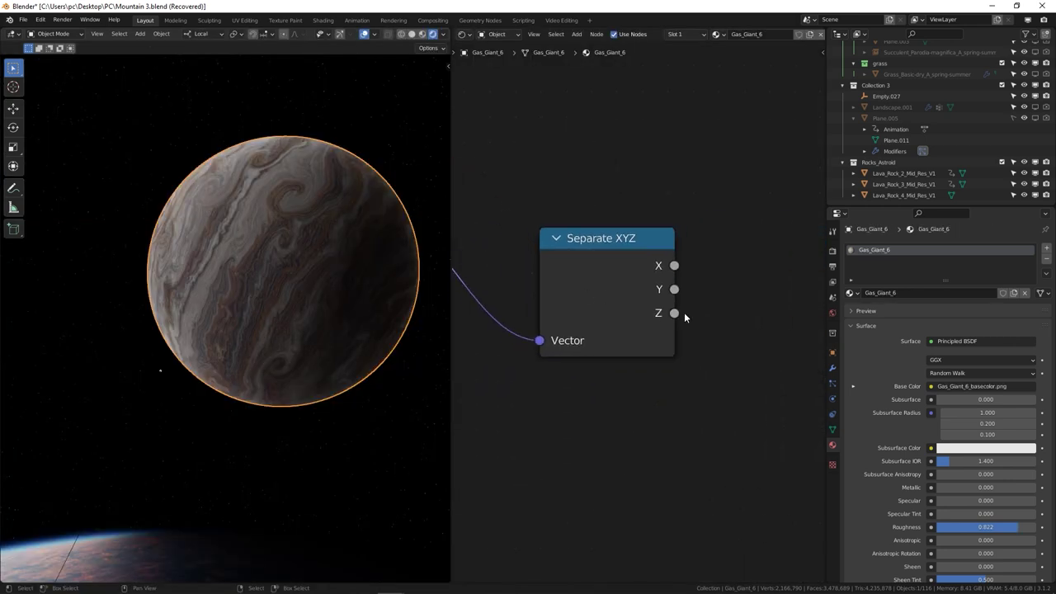
Step: Preview the Separate XYZ X and Y outputs and the ColorRamp output on the planet
middle_drag(685, 311, 622, 288)
ctrl+shift+click(624, 285)
ctrl+shift+click(626, 290)
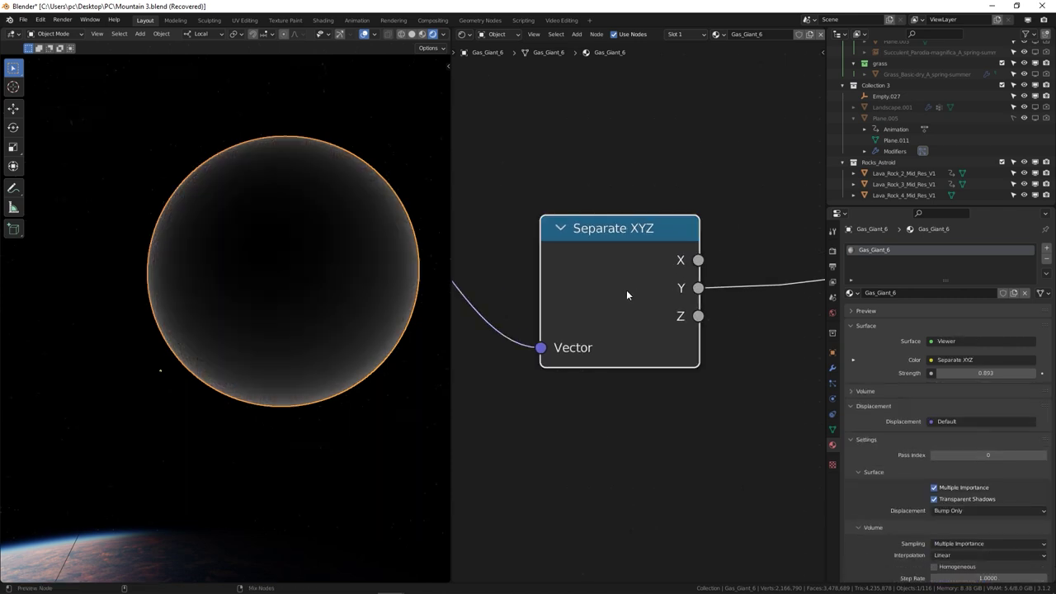
middle_drag(724, 317, 515, 337)
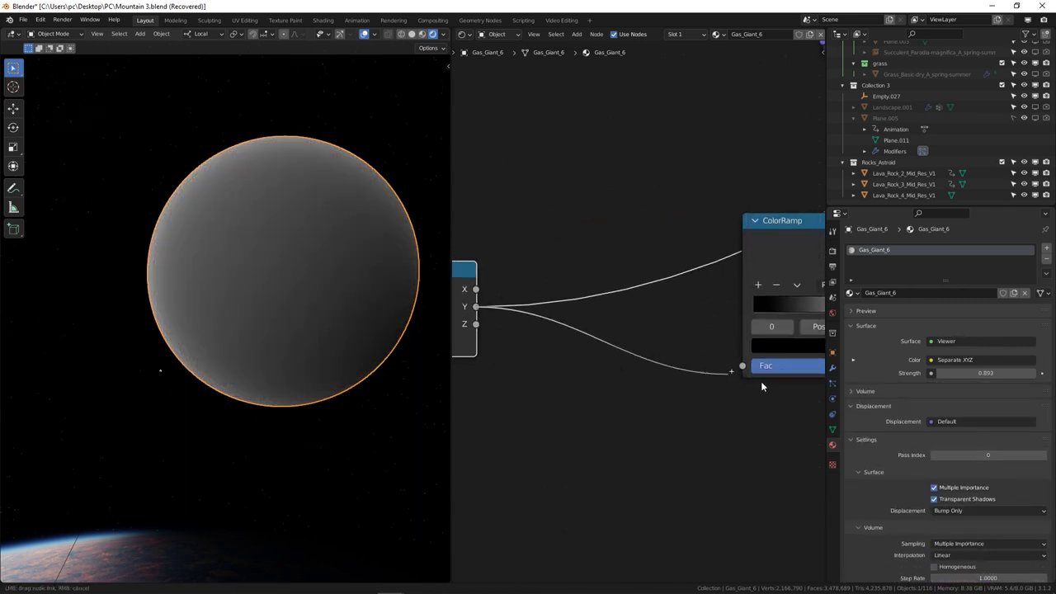
middle_drag(732, 325, 602, 302)
ctrl+shift+click(631, 294)
scroll(630, 294, up, 3)
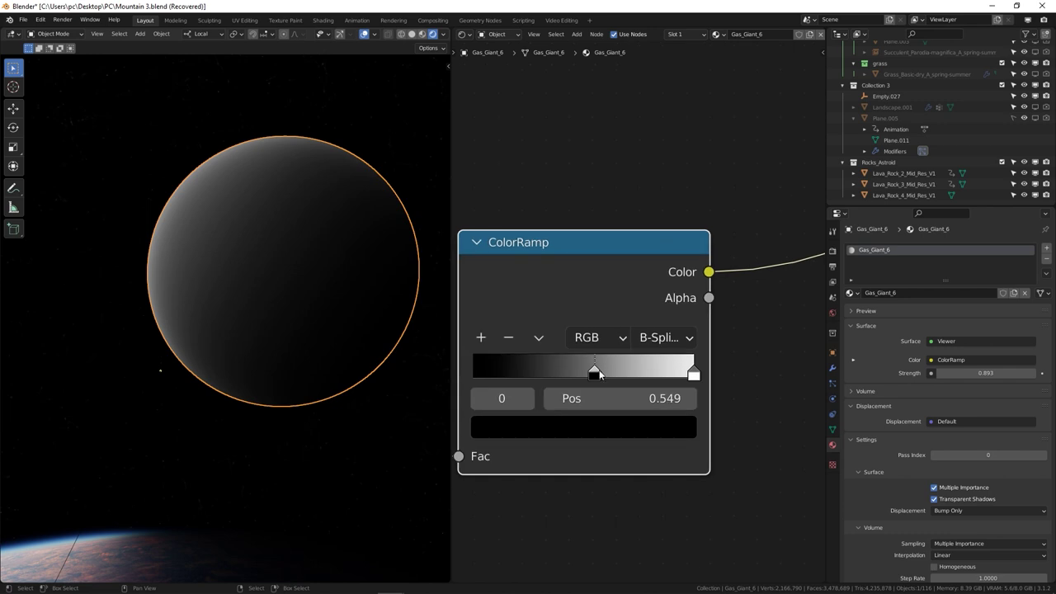
Step: Move the ColorRamp dark stop to 0.575, keep B-Spline, and restore the full Principled BSDF material
mouse_move(595, 374)
mouse_down()
mouse_move(614, 377)
mouse_move(603, 381)
mouse_up()
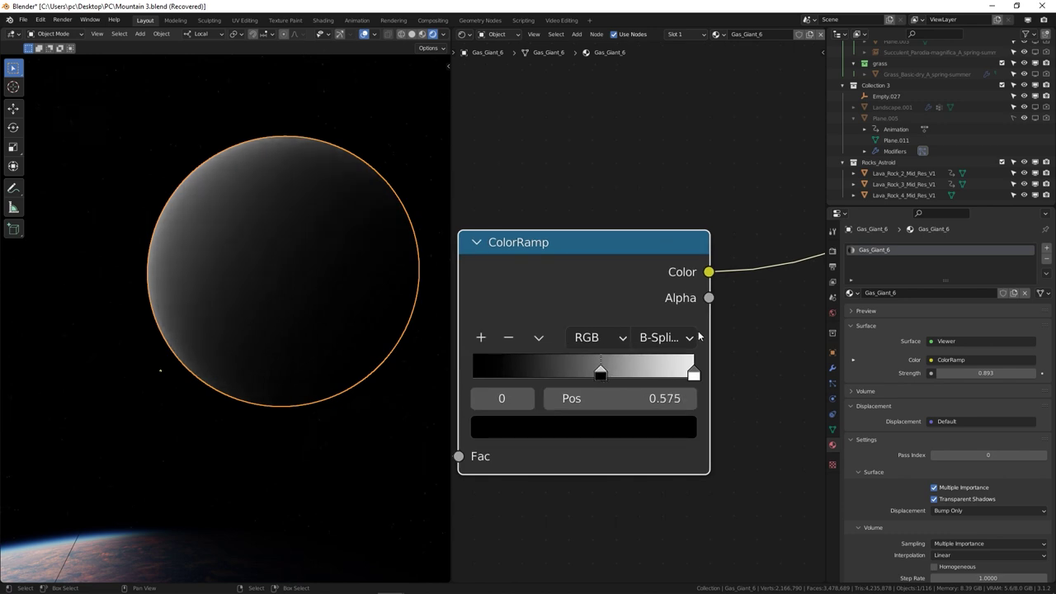
click(668, 338)
click(674, 441)
middle_drag(597, 432, 491, 325)
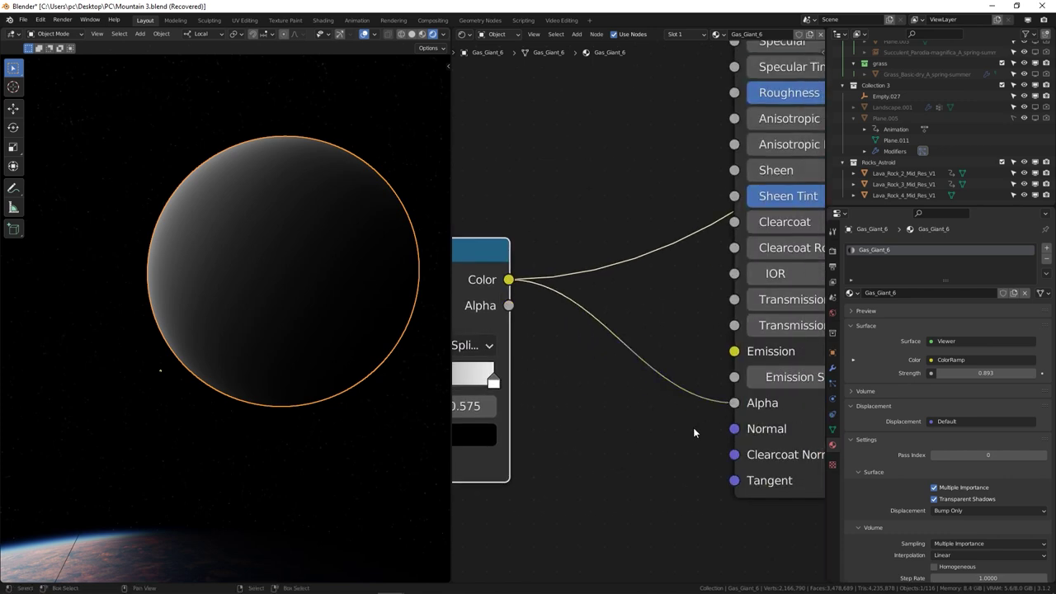
scroll(694, 433, down, 2)
shift+scroll(694, 432, up, 3)
ctrl+shift+click(704, 90)
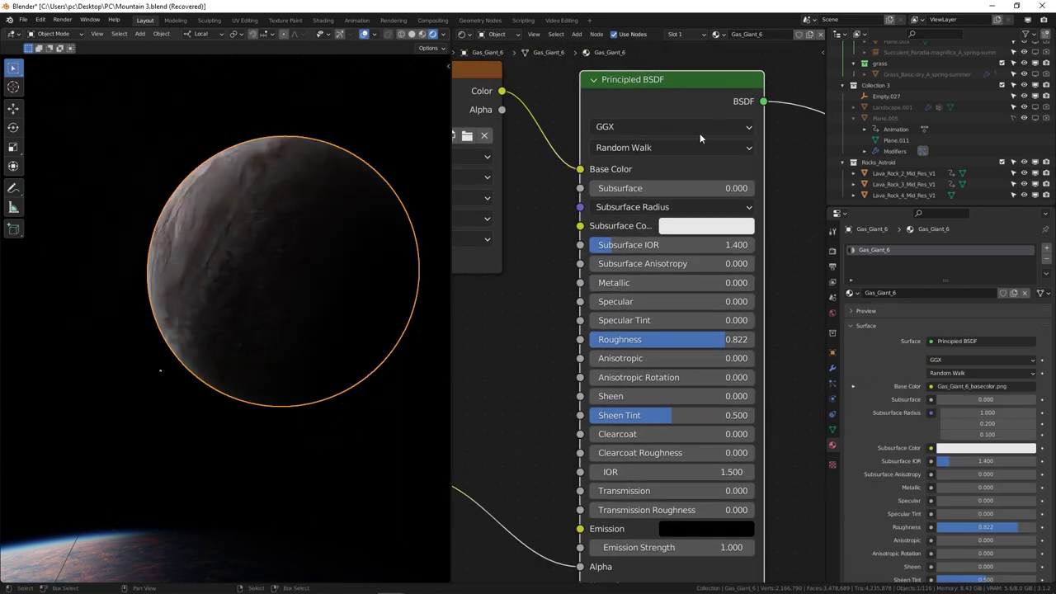
Step: Deselect the planet and view the banded gas giant through the scene camera
scroll(700, 132, down, 3)
middle_drag(704, 300, 641, 306)
ctrl+scroll(641, 306, up, 3)
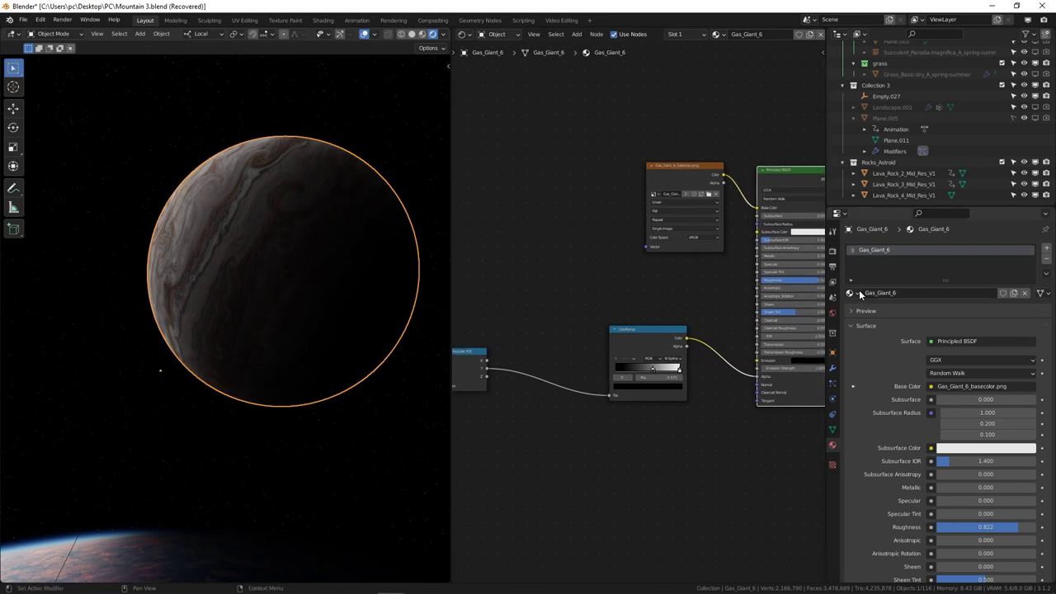
click(366, 403)
key(KP_0)
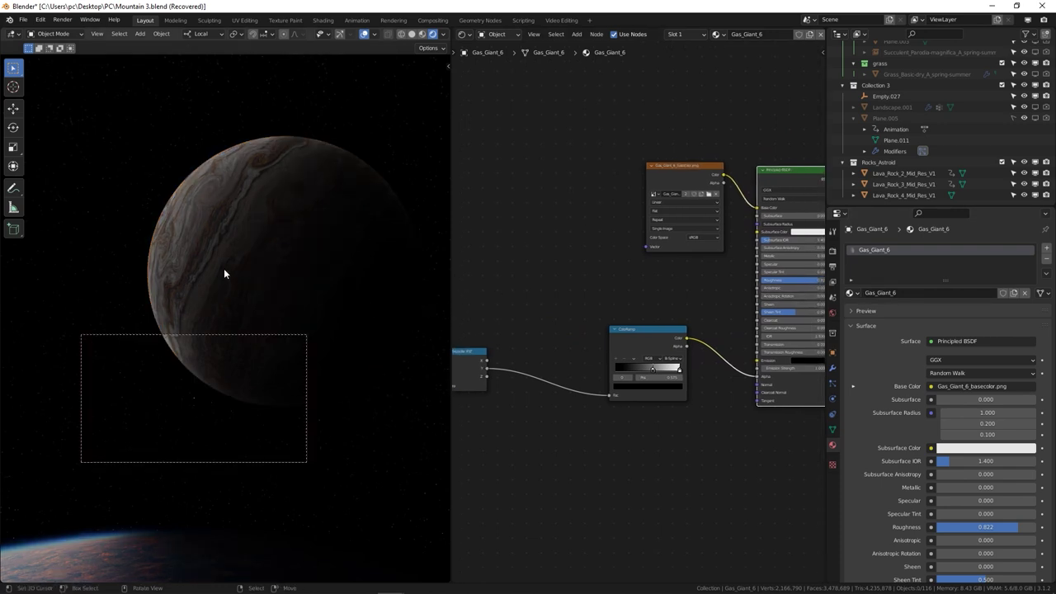
scroll(160, 363, up, 5)
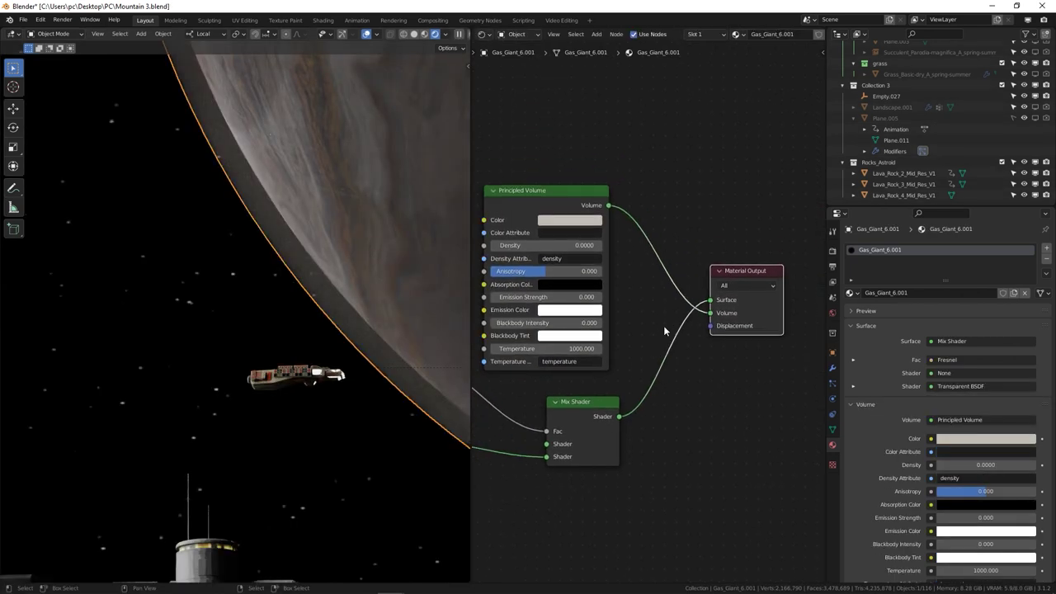
scroll(664, 325, up, 2)
middle_drag(609, 334, 645, 346)
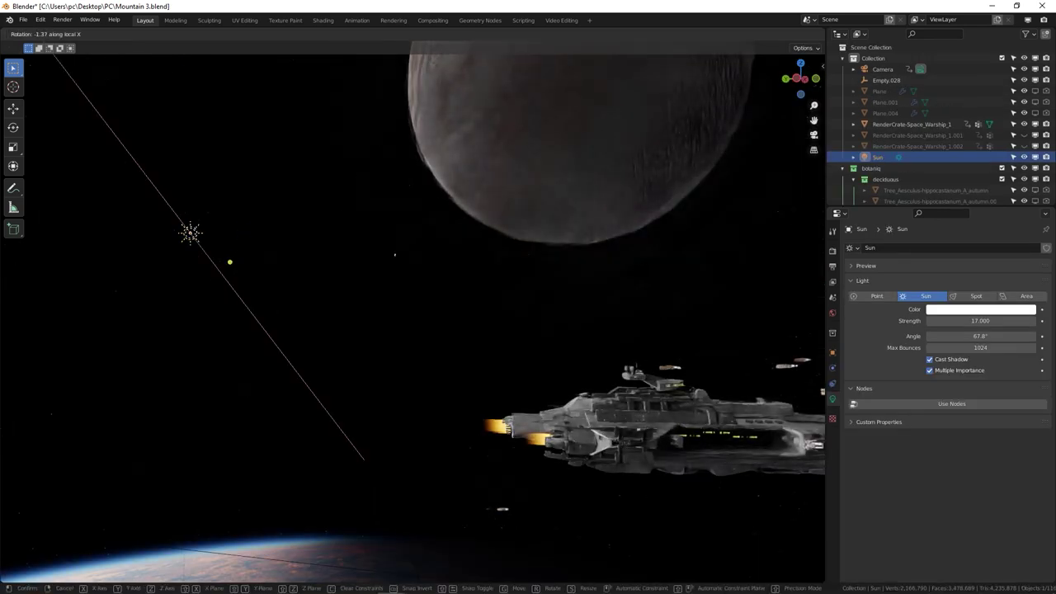
Step: Confirm the Sun's new rotation and set the world Mapping node's Z rotation to 180°
click(577, 369)
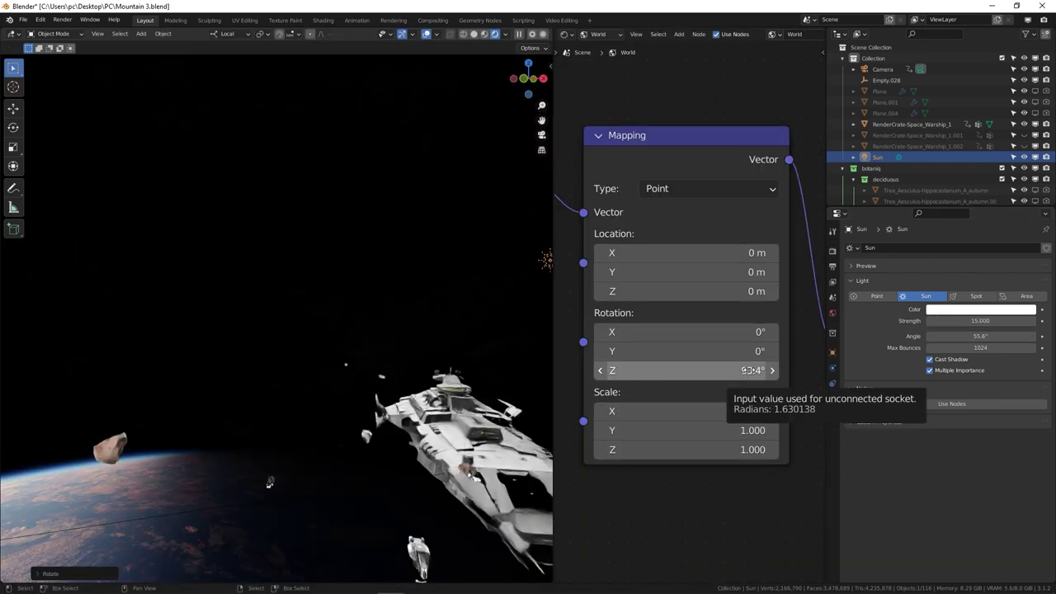
drag(751, 371, 755, 373)
click(744, 372)
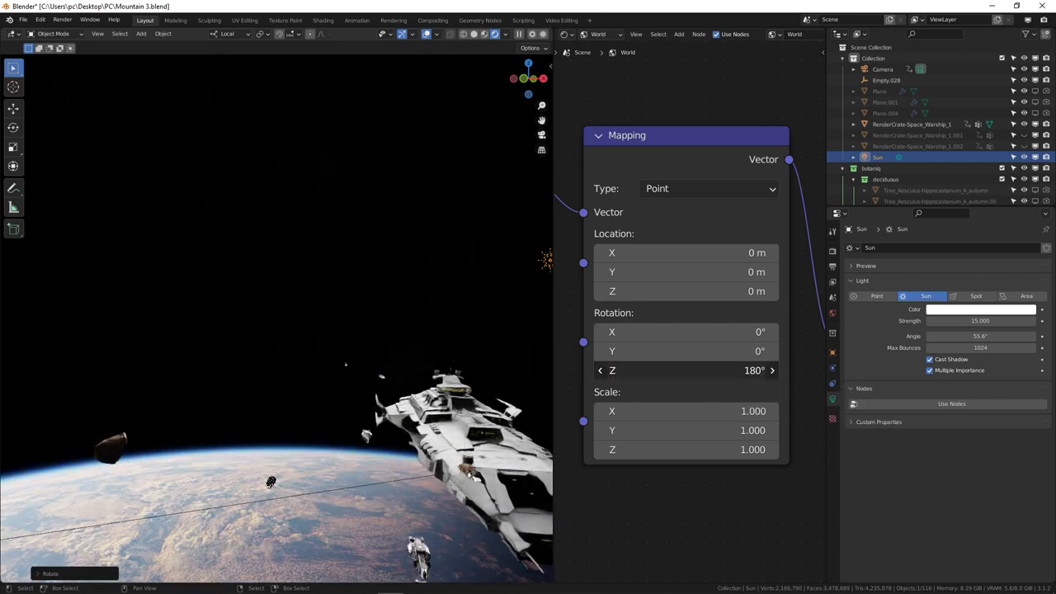
drag(737, 377, 707, 374)
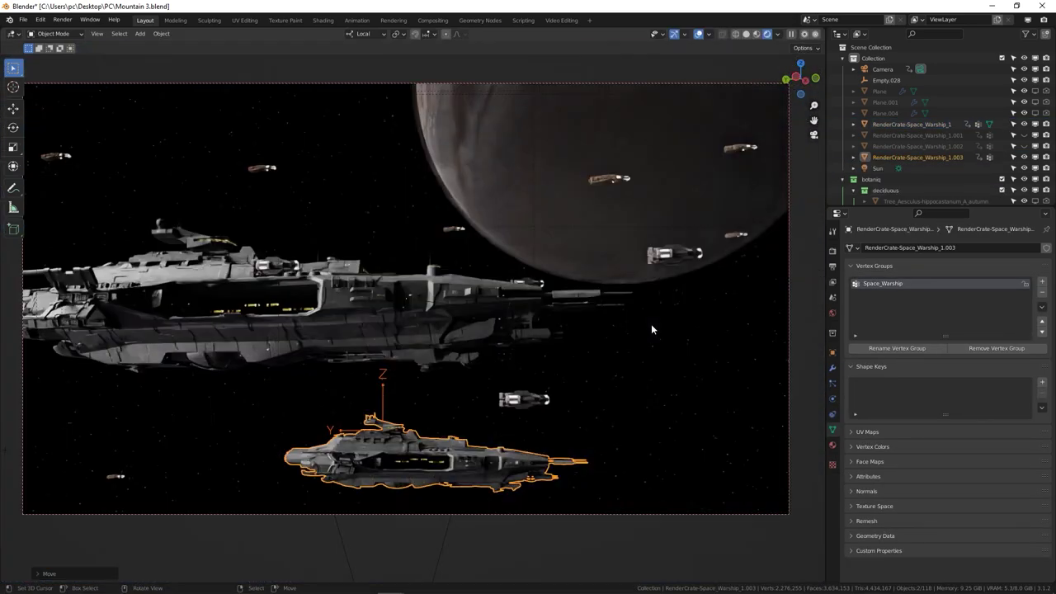
Step: Duplicate the warship, place the copy to the right, and move it to a different height along its local Z
key(g)
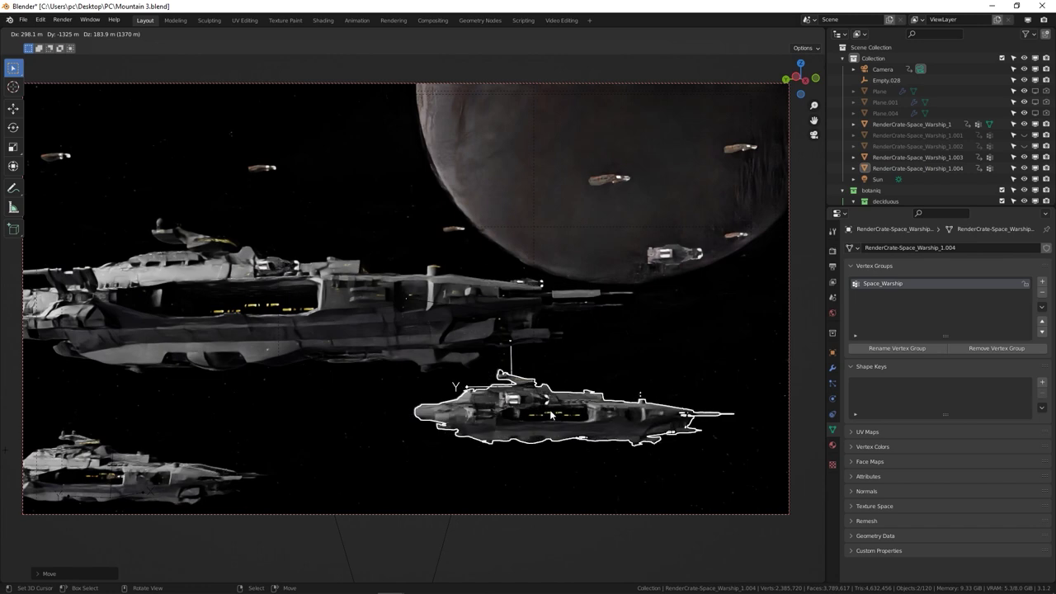
click(478, 437)
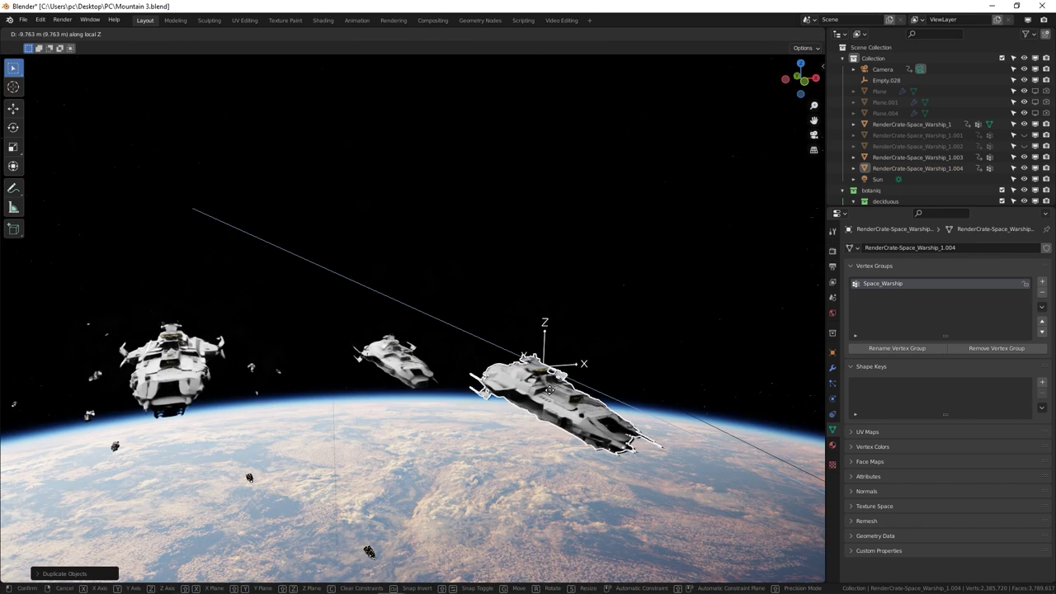
key(z)
key(y)
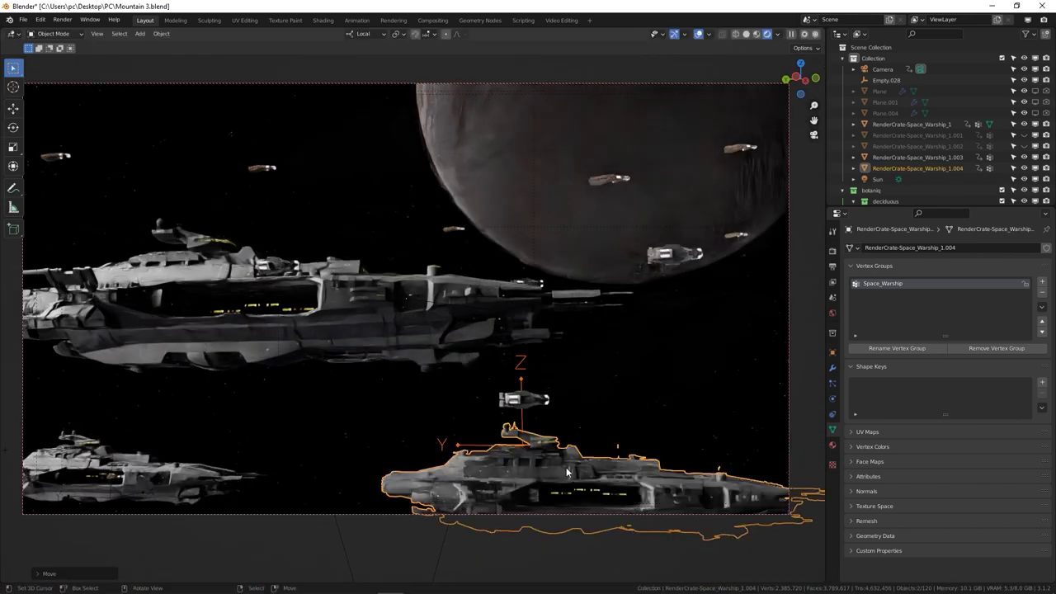
key(g)
key(z)
key(z)
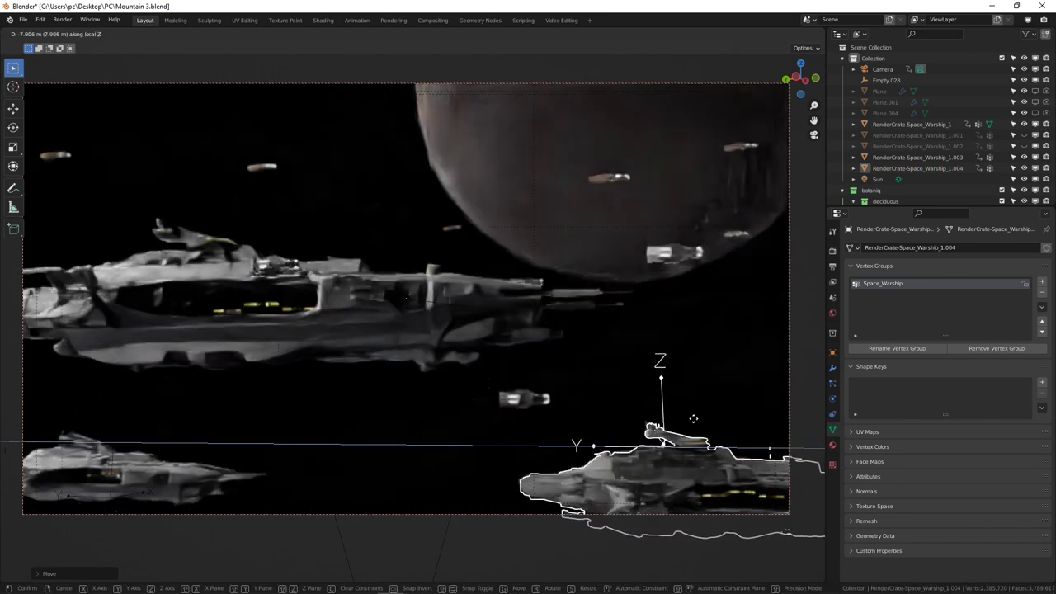
click(518, 475)
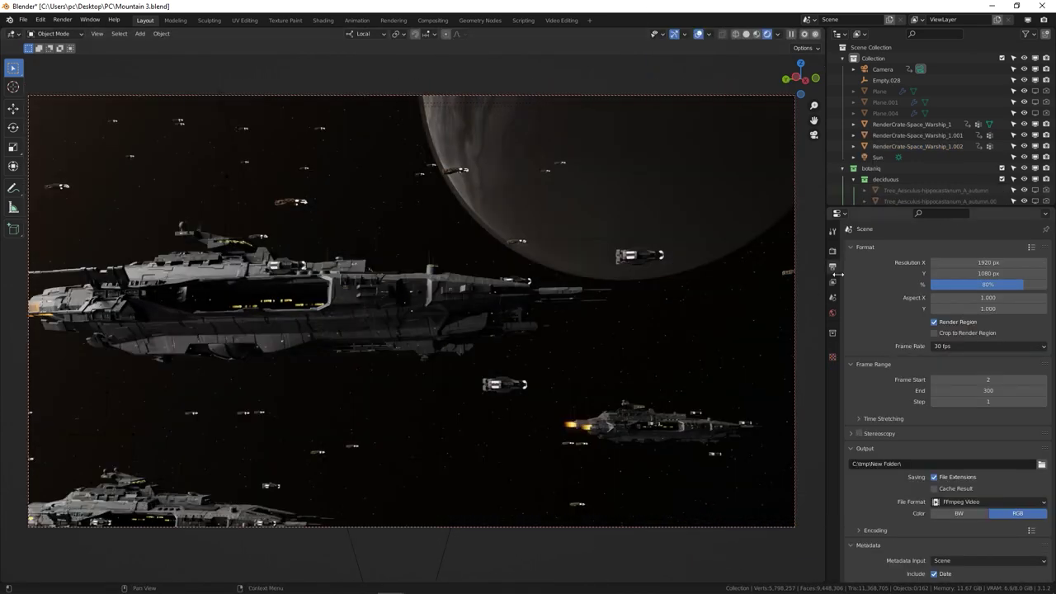
Step: Keep the output frame rate at 30 fps
click(966, 346)
click(933, 361)
scroll(932, 363, down, 5)
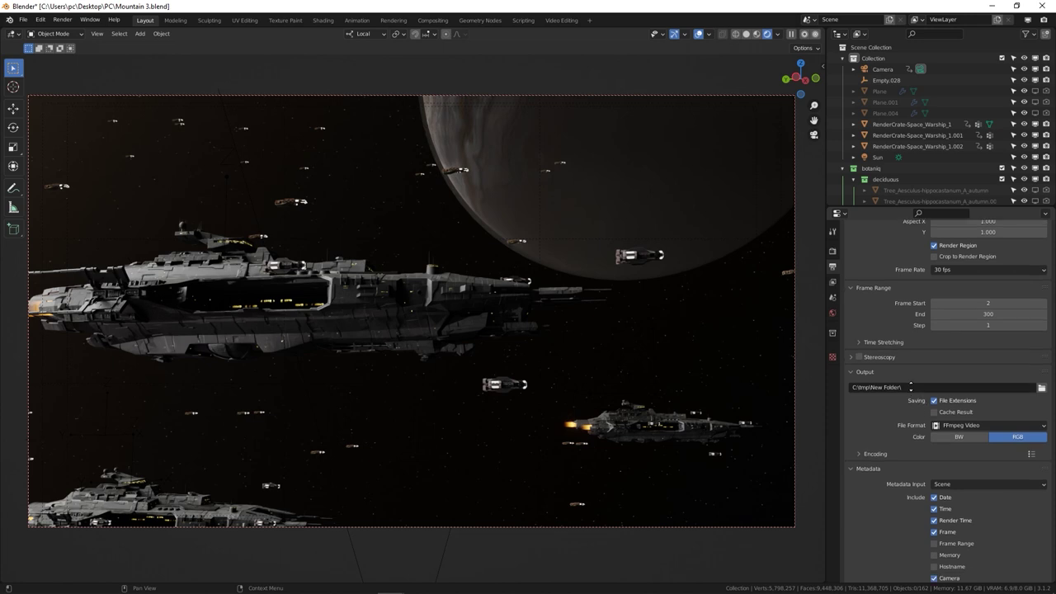
scroll(917, 381, up, 1)
Step: Set the render's maximum sample count and use OpenImageDenoise as the denoiser
key(ctrl+shift+Tab)
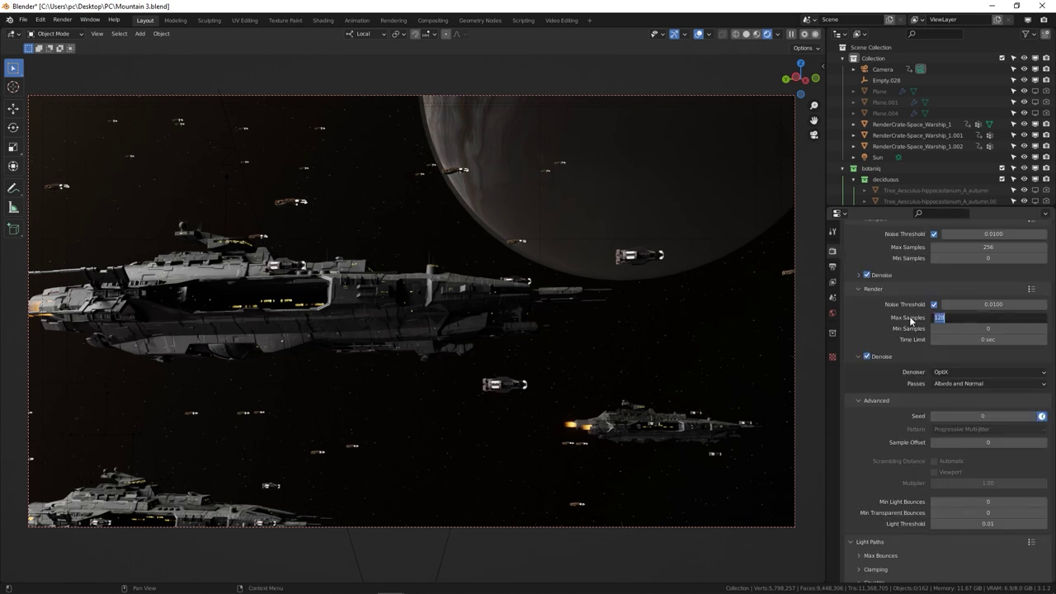
key(Return)
scroll(908, 355, down, 4)
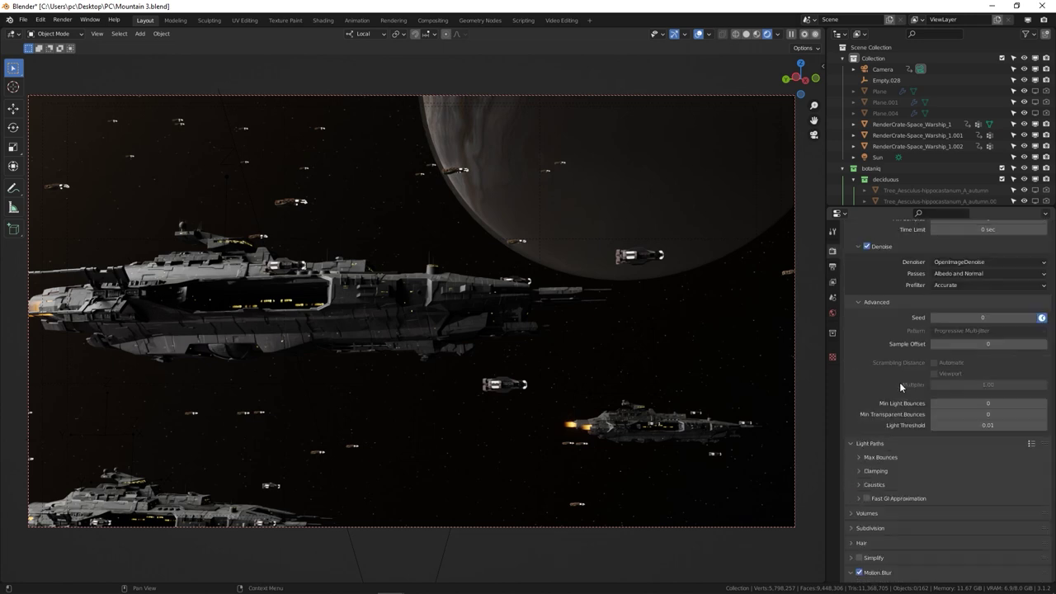
scroll(899, 382, down, 5)
Step: Set the output file format to OpenEXR for frames saved to C:\tmp\ProductionCrate\
key(ctrl+Tab)
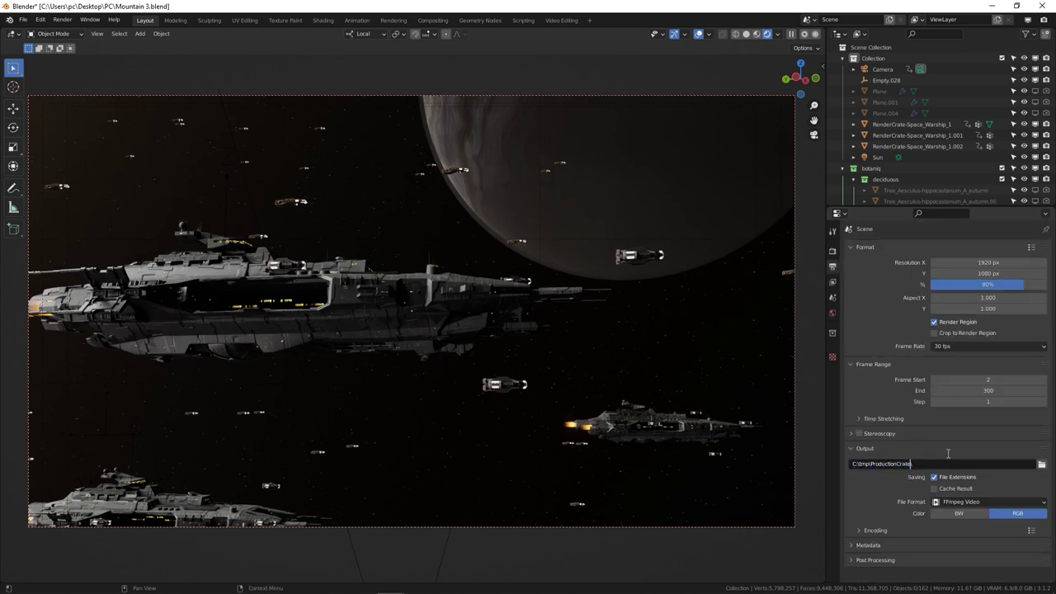
click(961, 502)
click(899, 472)
scroll(1012, 496, down, 1)
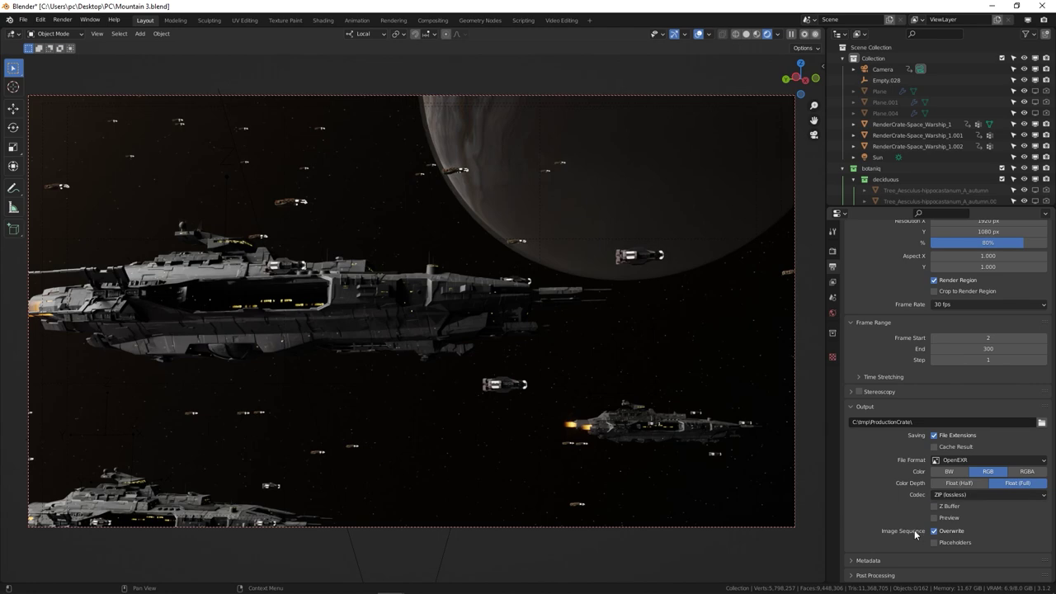